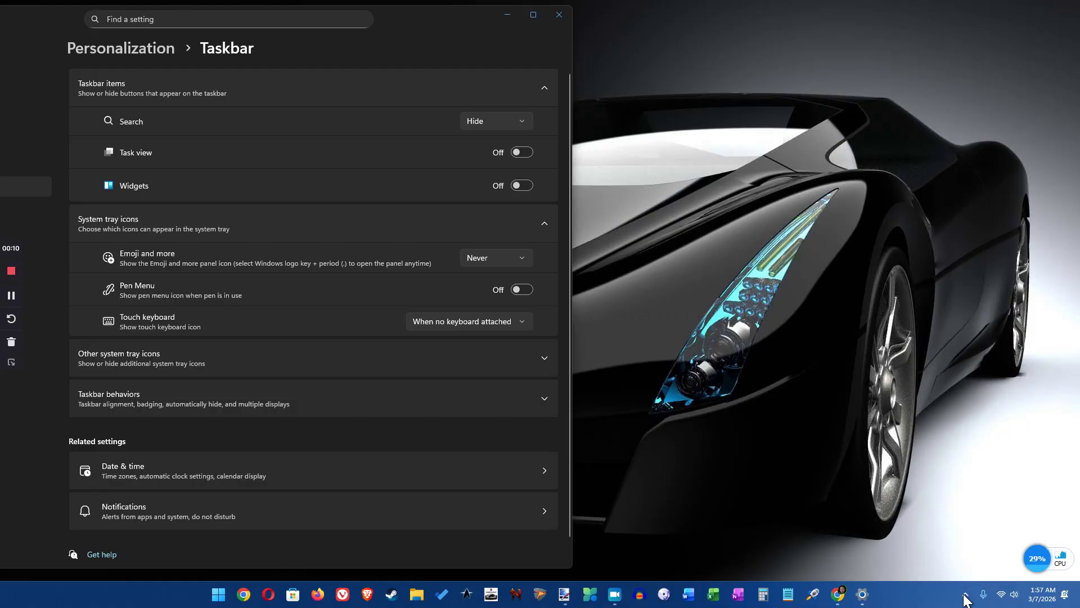
- Show the hidden system tray icons and dismiss them again
click(964, 594)
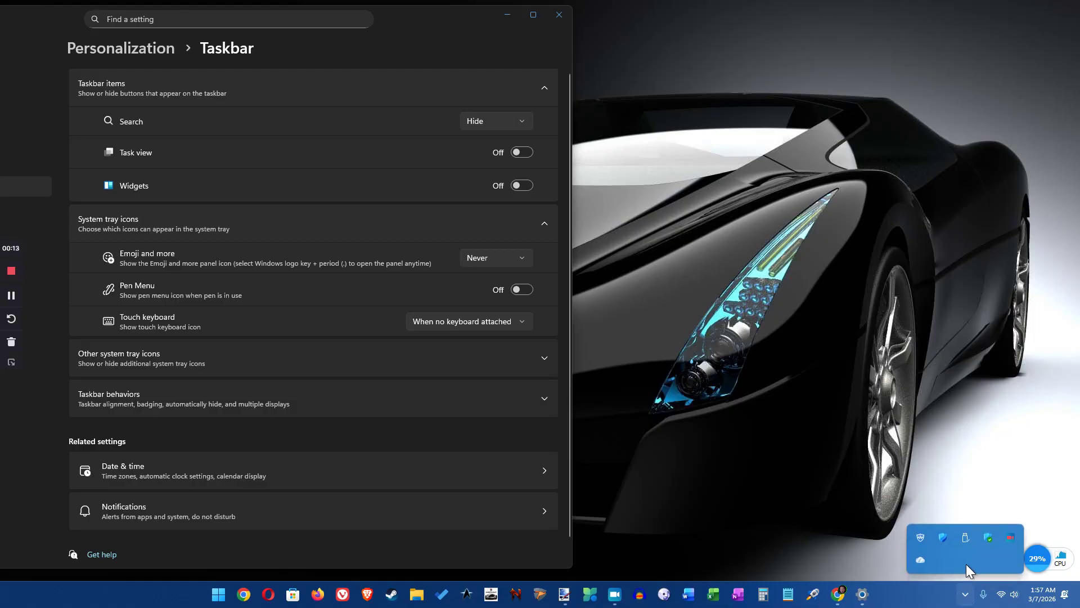
click(933, 605)
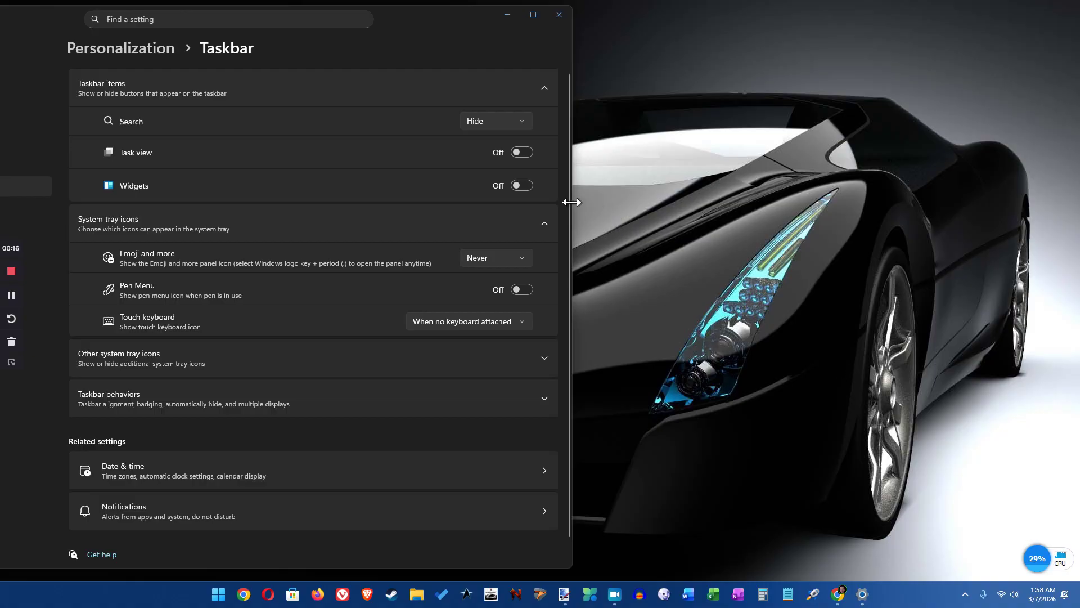
- Switch the Widgets taskbar item on and off again, and set the taskbar Search item to Search box
click(528, 188)
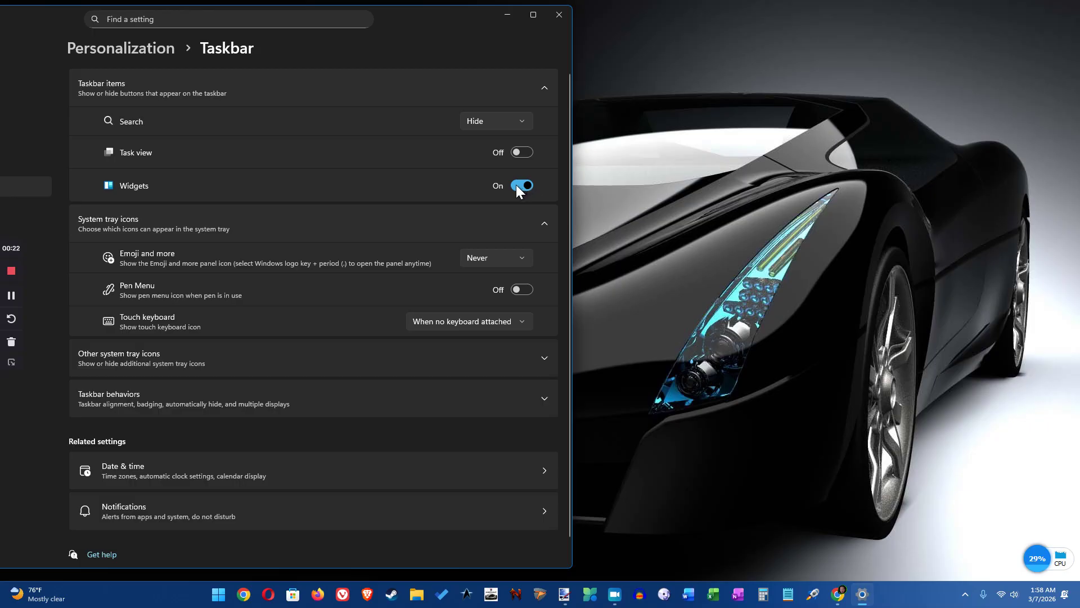
click(516, 190)
click(531, 122)
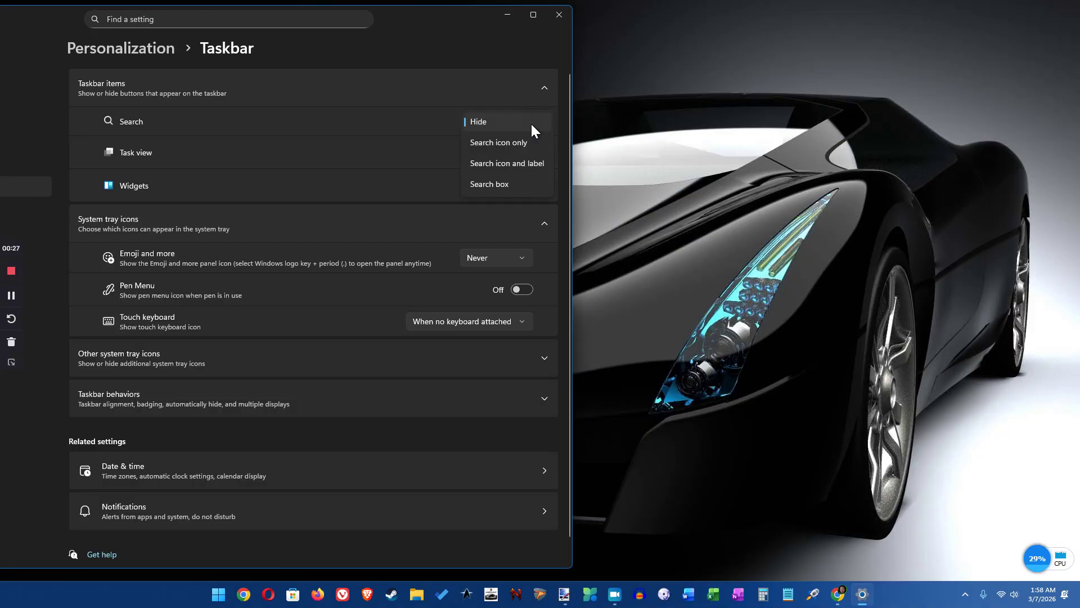
click(511, 184)
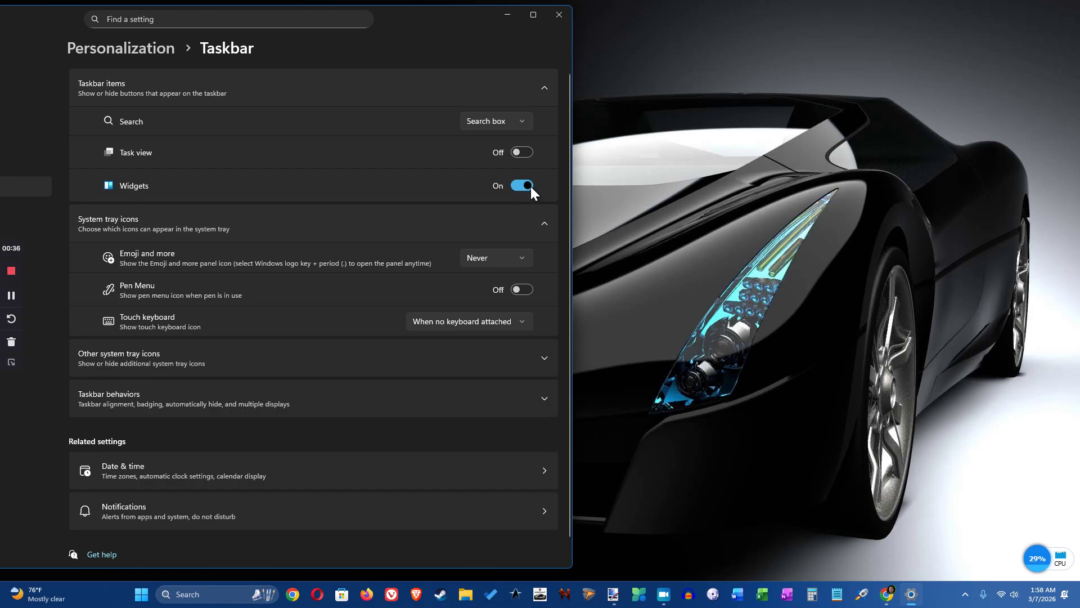
- Turn the Widgets taskbar item off and set the taskbar Search item to Hide
click(519, 185)
click(521, 123)
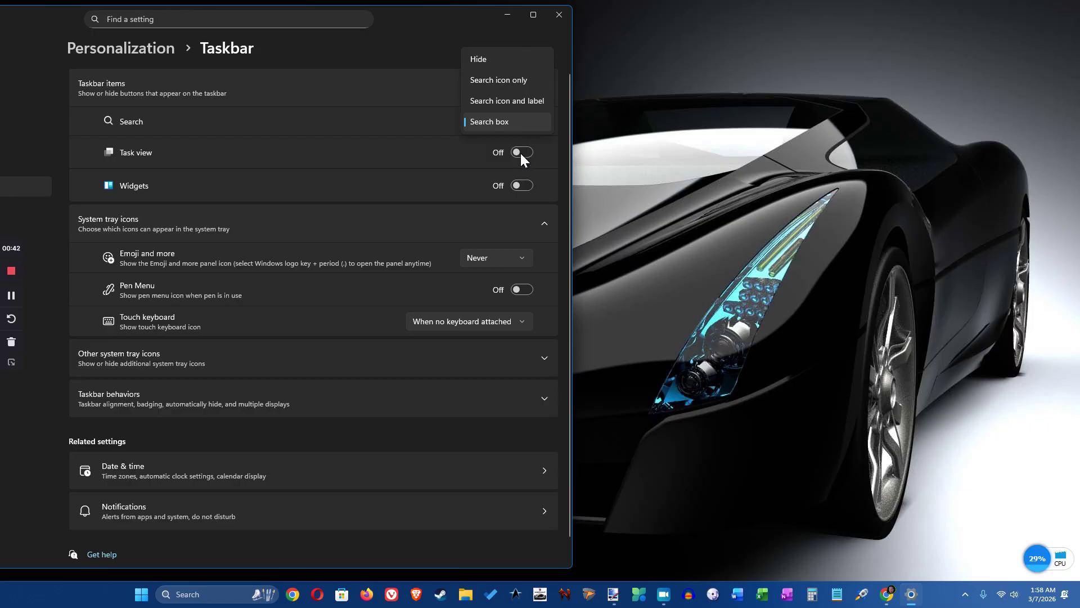
click(511, 66)
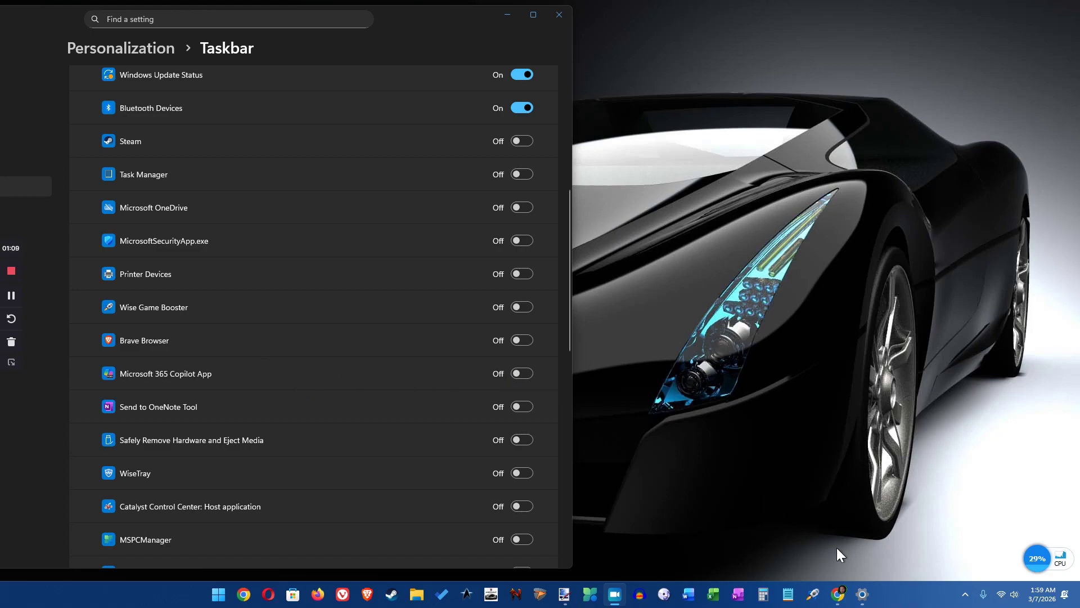
- Compare the hidden system tray icons with the list of tray icon switches in the taskbar settings
click(967, 598)
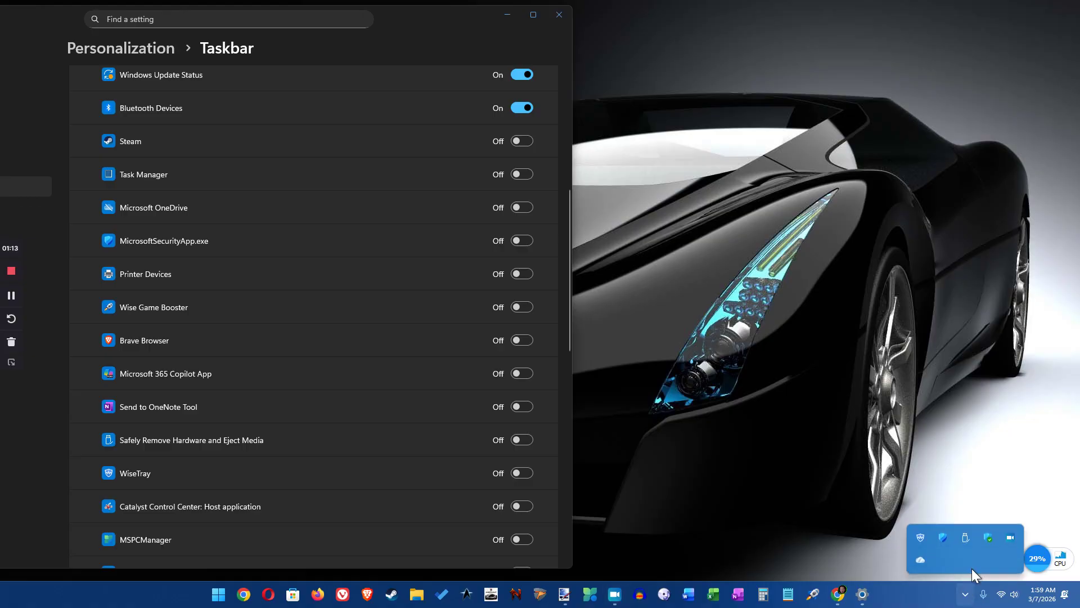
click(842, 485)
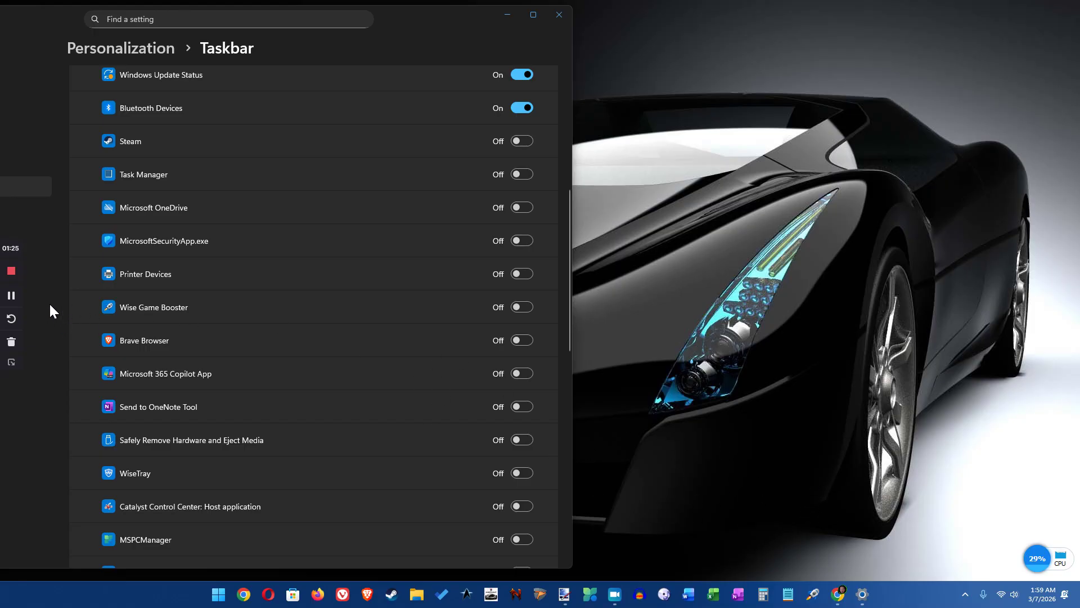
click(15, 304)
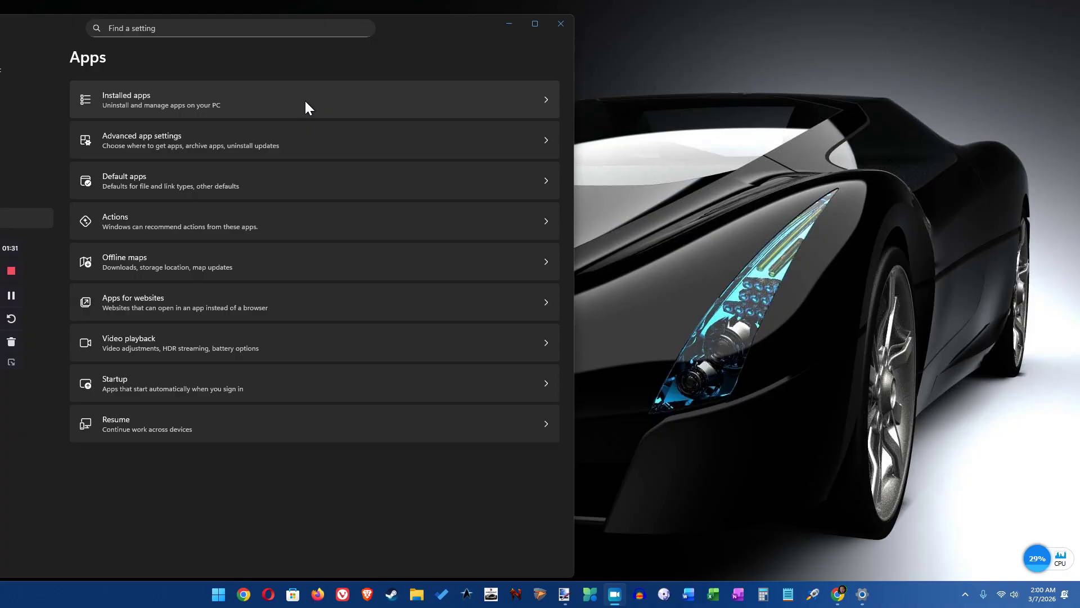
- Open the Installed apps list and look through the entries as far as Microsoft 365 Copilot
click(307, 103)
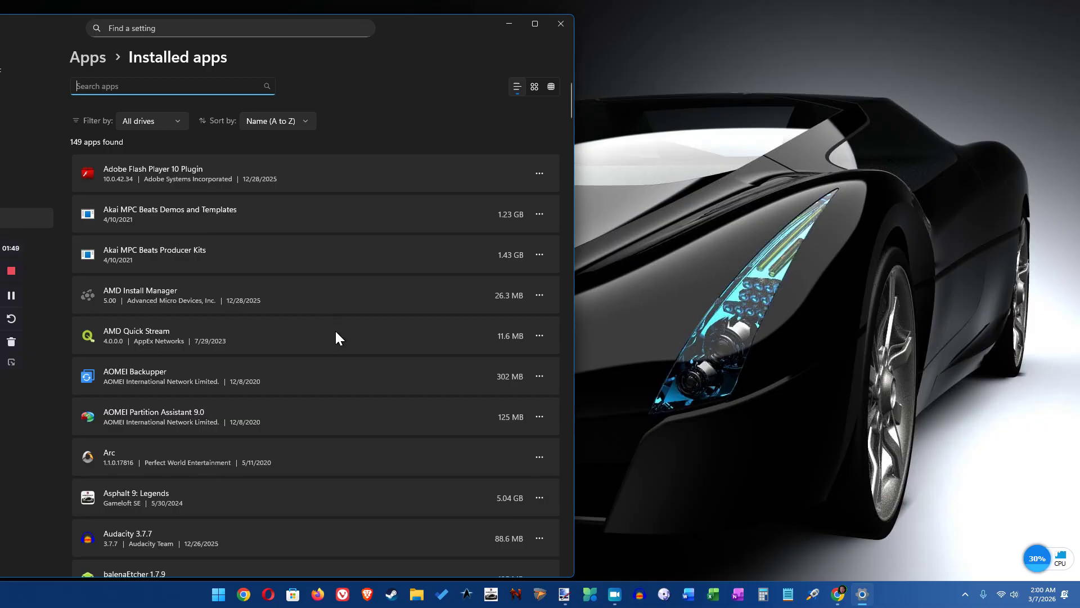
scroll(337, 334, down, 3)
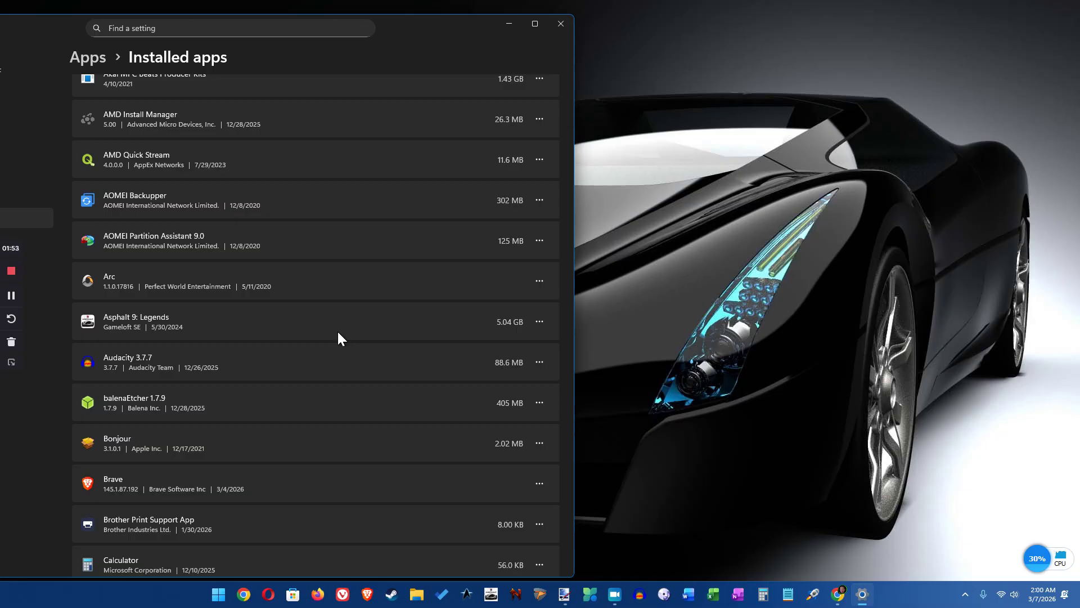
scroll(337, 337, down, 6)
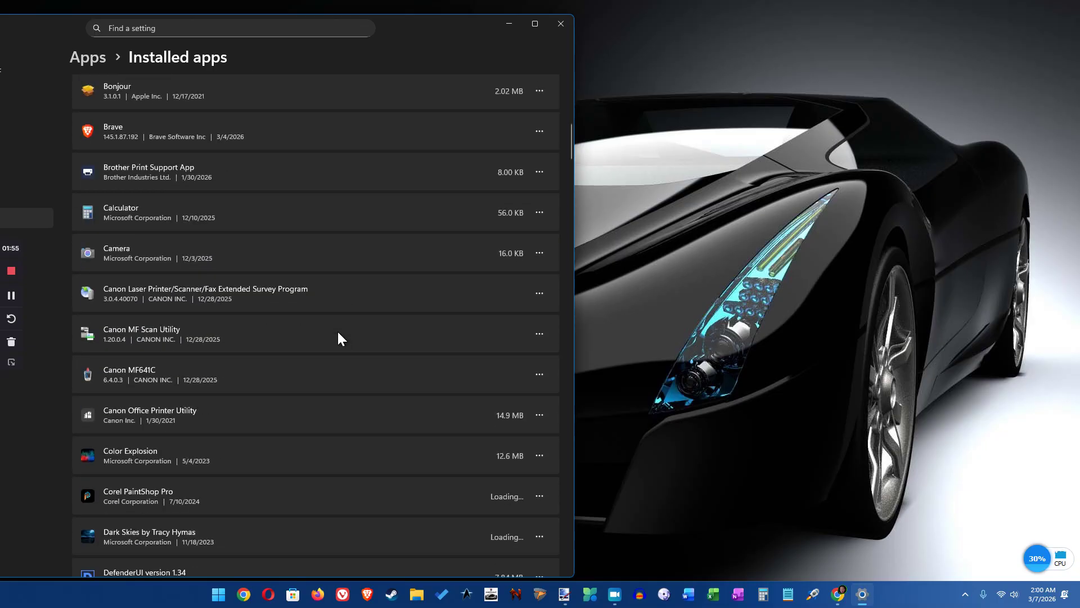
scroll(338, 337, down, 3)
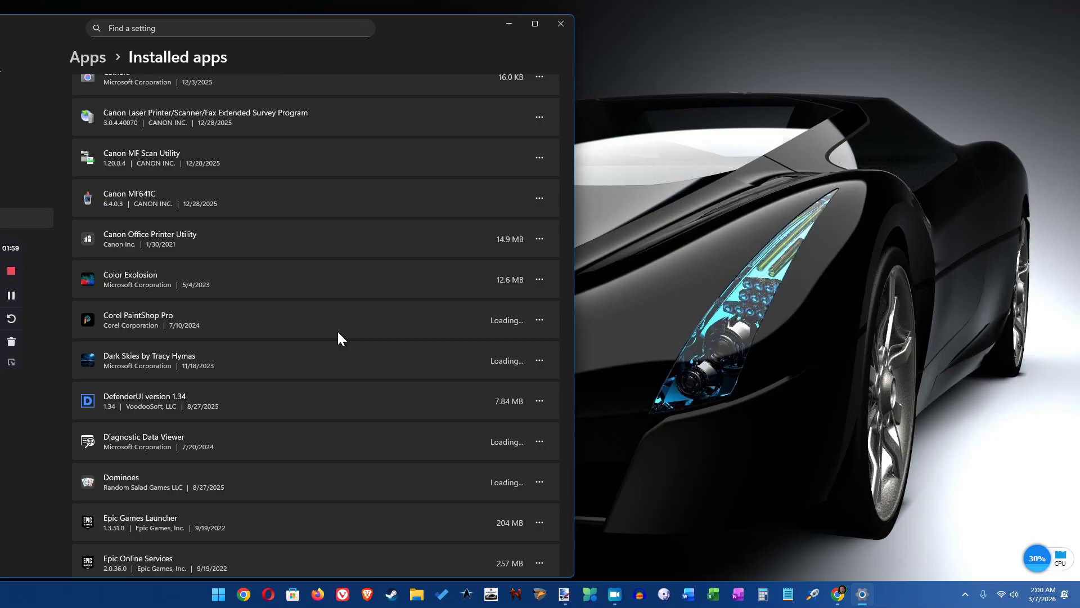
scroll(338, 332, up, 6)
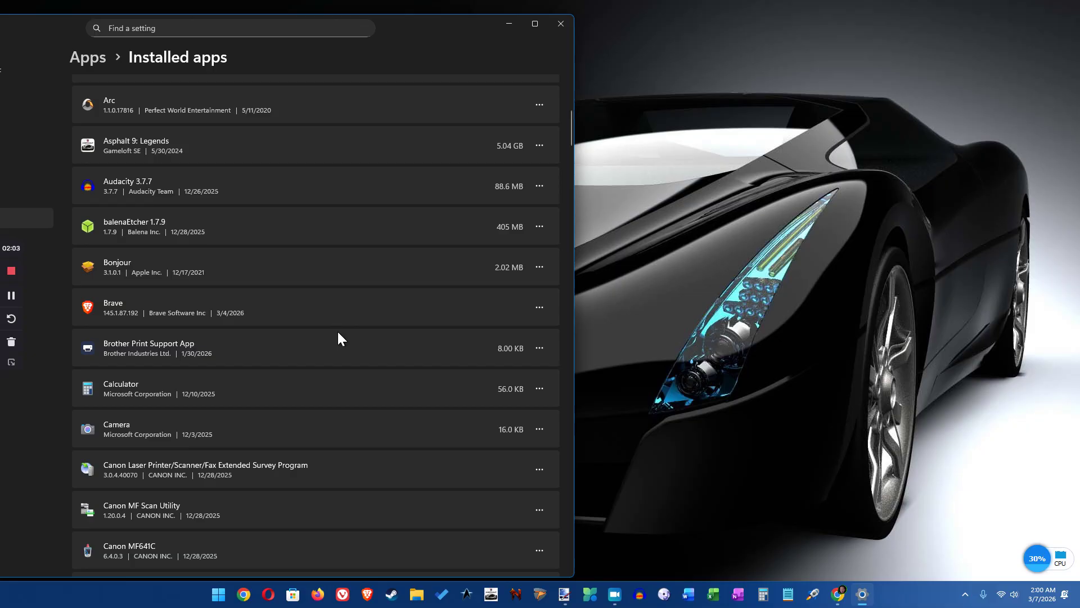
scroll(338, 336, up, 3)
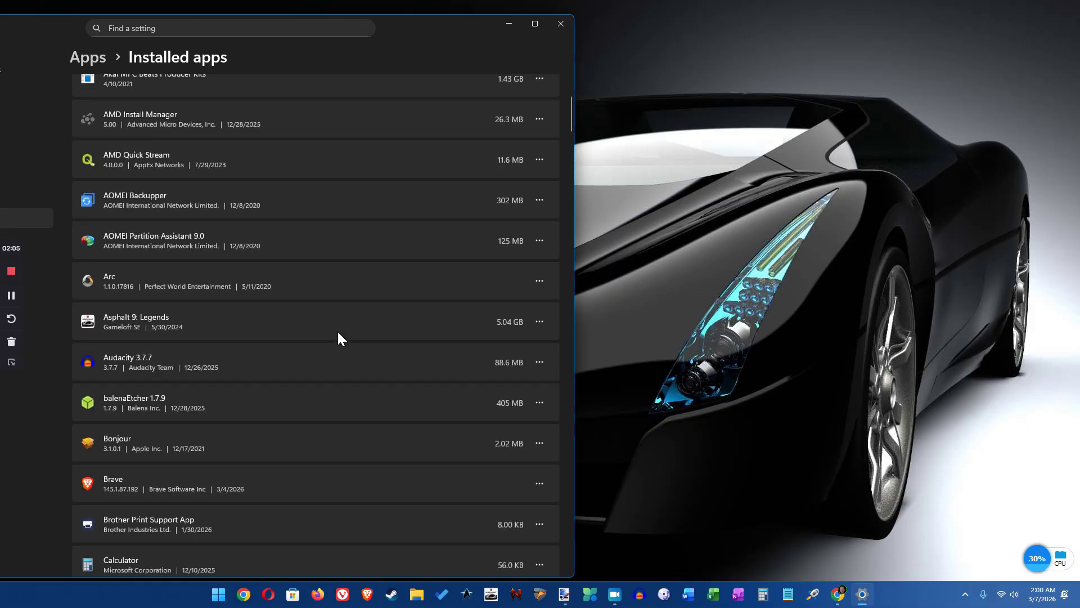
scroll(338, 336, up, 3)
scroll(338, 336, down, 2)
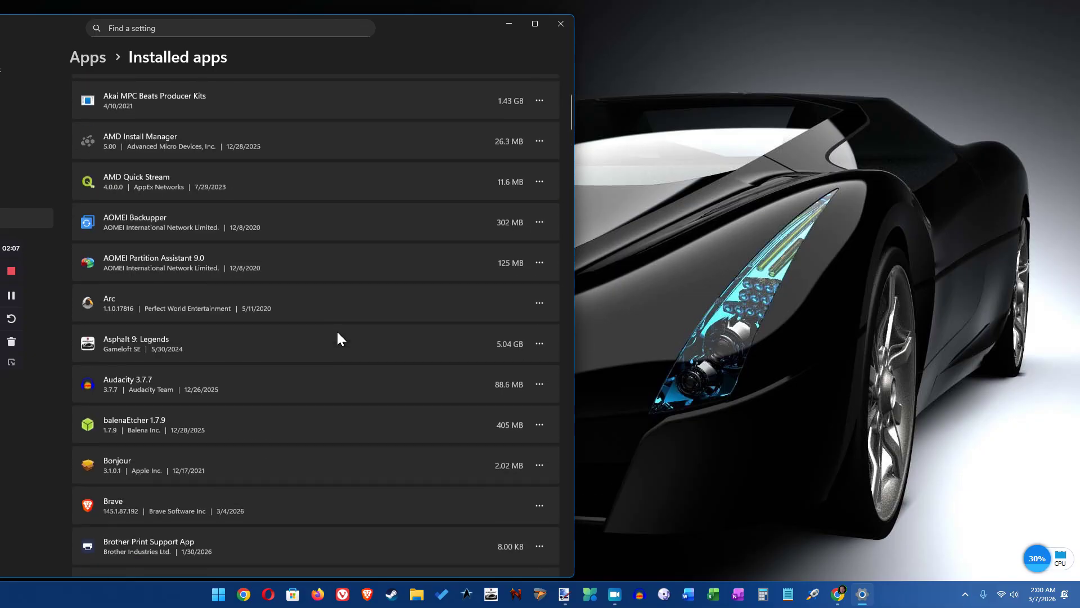
scroll(336, 337, down, 9)
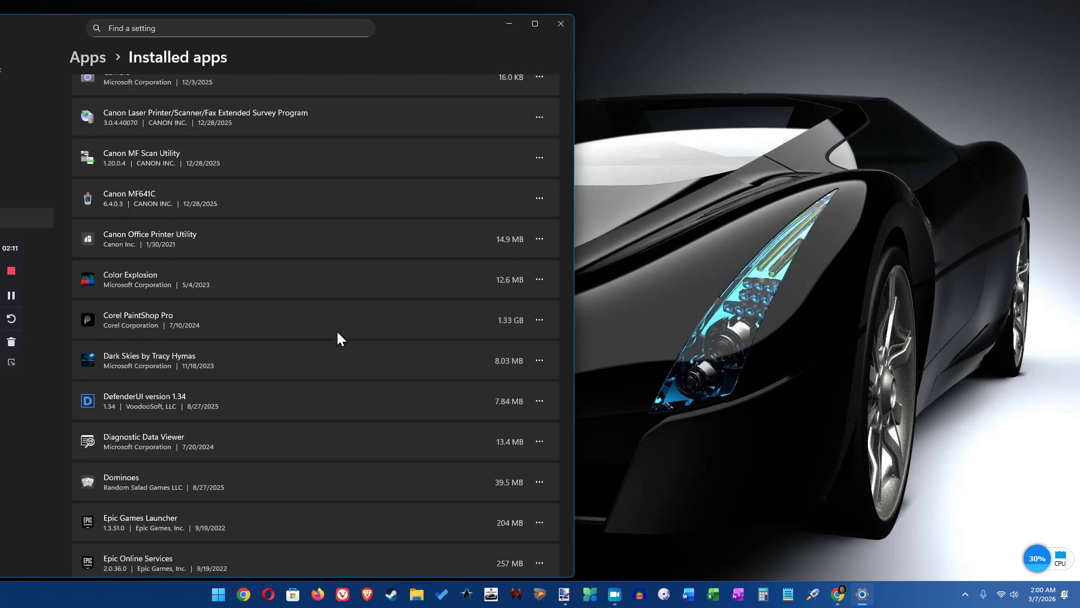
scroll(338, 336, down, 3)
scroll(337, 336, down, 6)
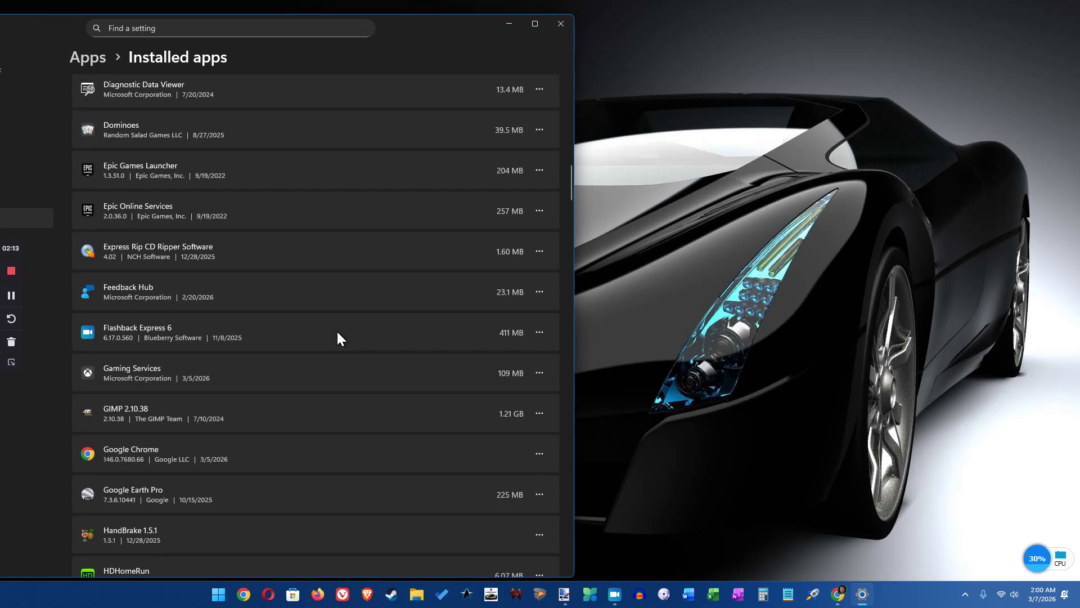
scroll(337, 335, down, 9)
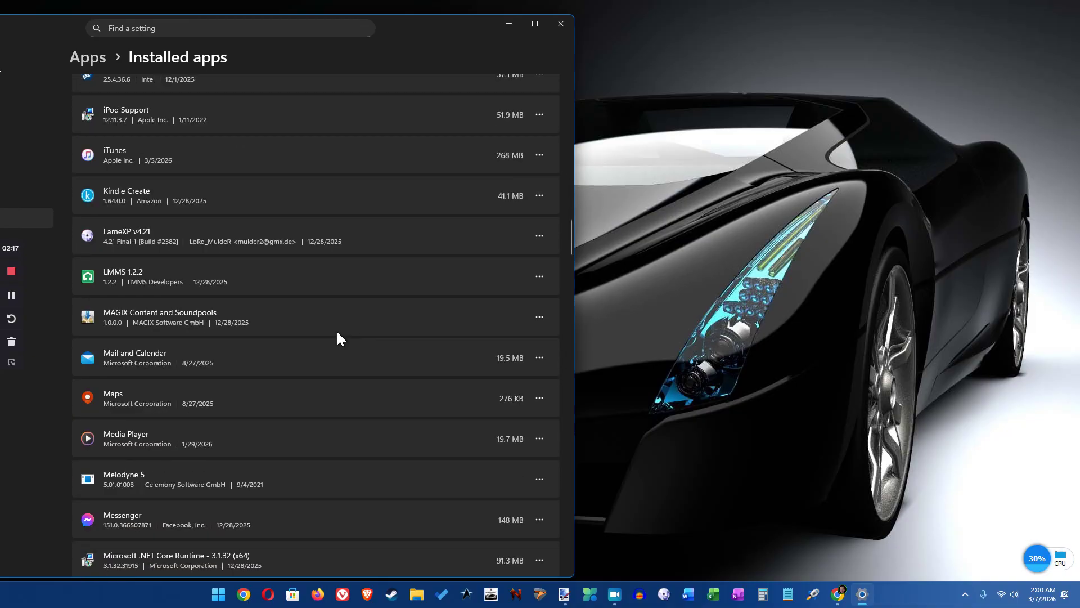
scroll(338, 335, down, 3)
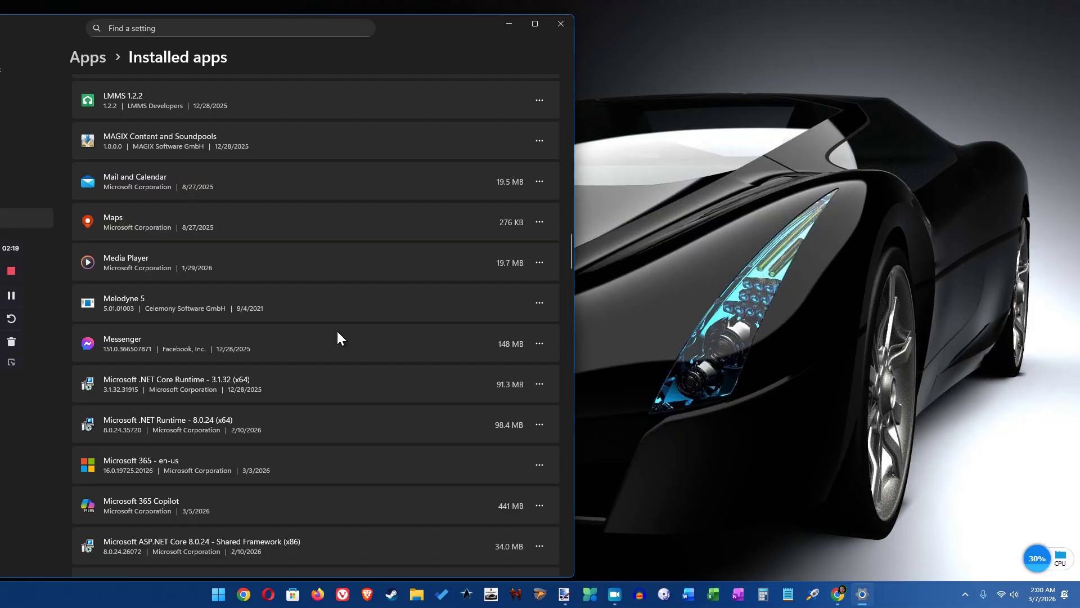
scroll(338, 336, down, 3)
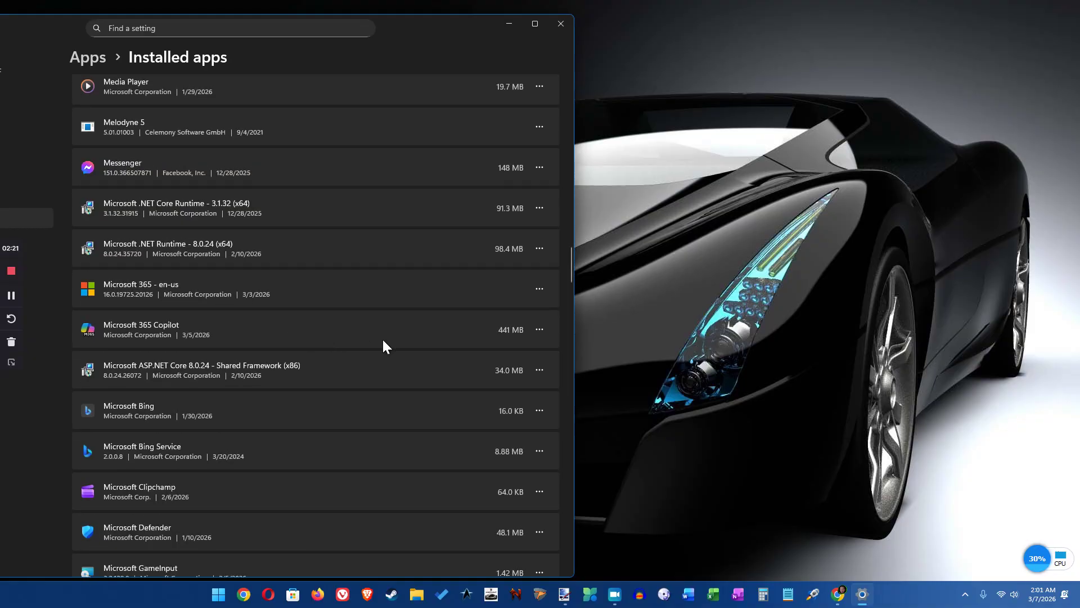
- Open the advanced options of the installed Microsoft 365 Copilot app
click(540, 329)
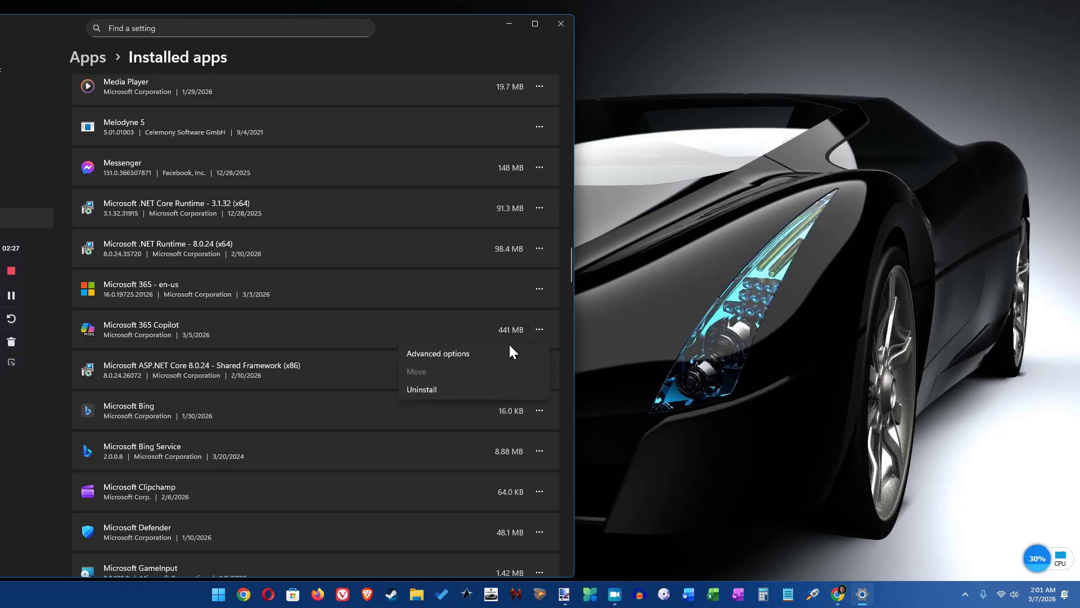
click(14, 304)
click(437, 353)
click(11, 298)
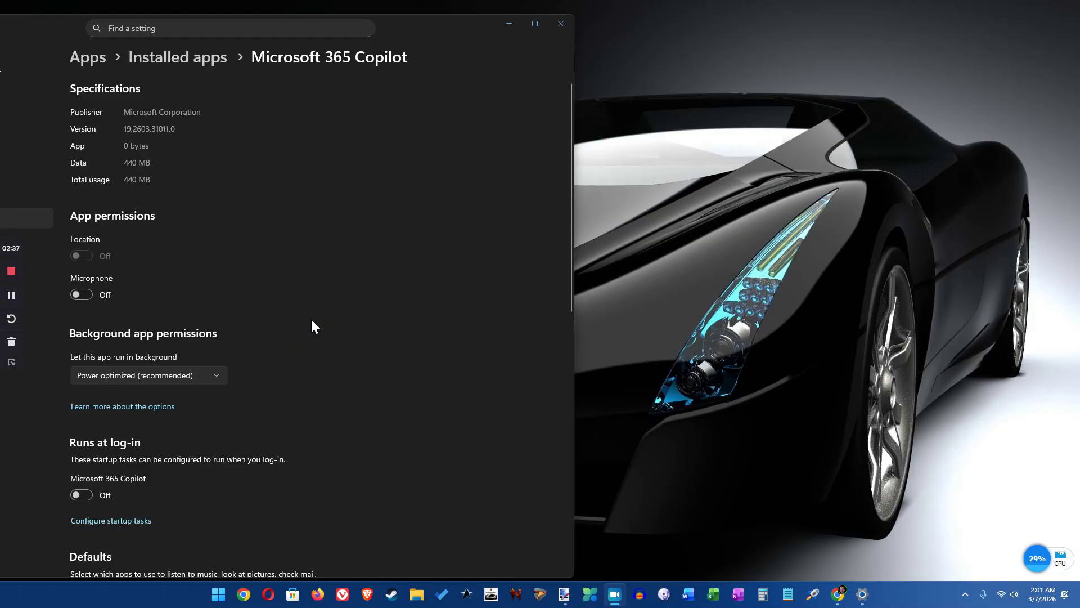
- Review Microsoft 365 Copilot's background permission, Runs at log-in, Terminate, Reset and Uninstall options
scroll(309, 362, down, 3)
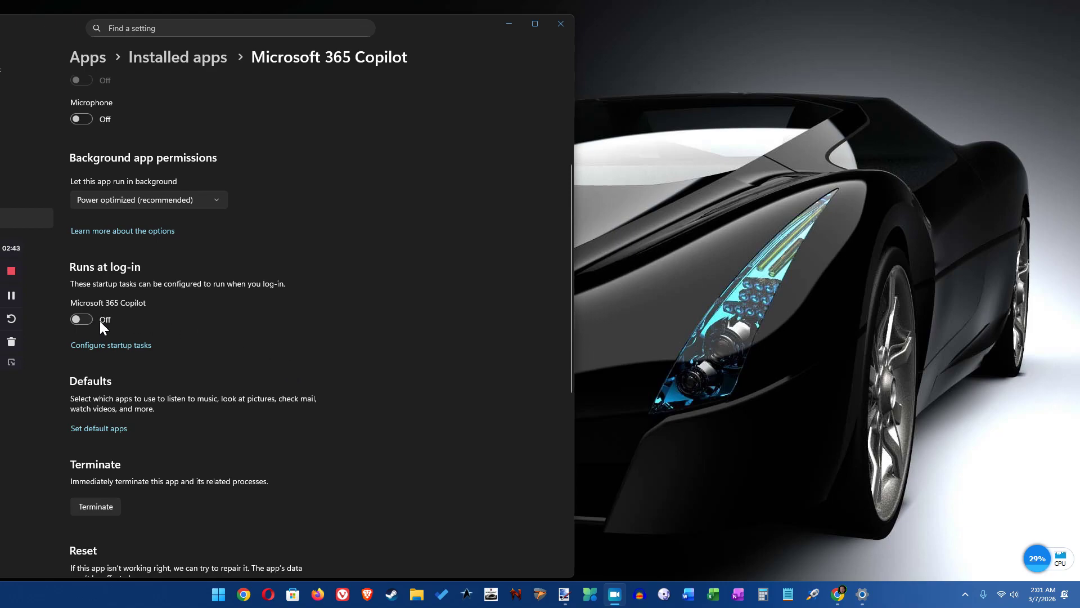
scroll(250, 339, down, 6)
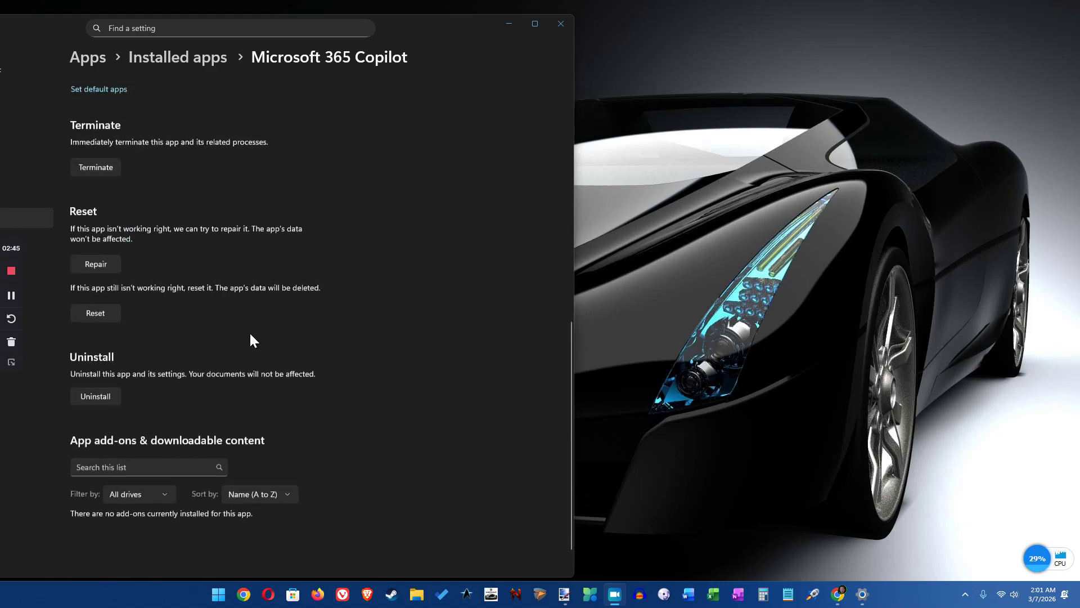
scroll(254, 340, up, 3)
scroll(259, 337, down, 3)
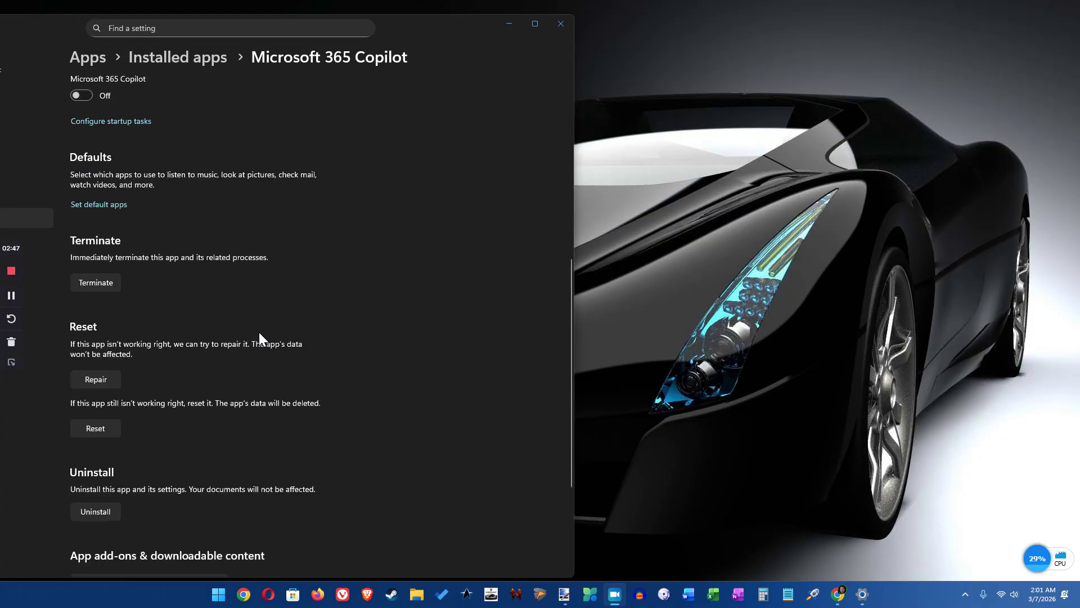
scroll(260, 338, up, 9)
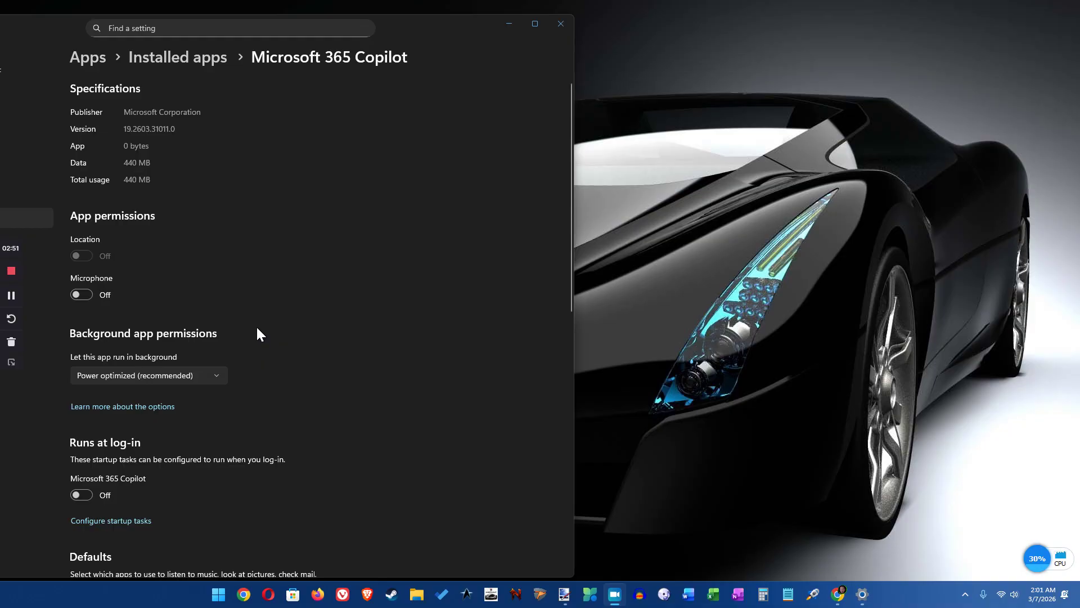
scroll(259, 333, down, 3)
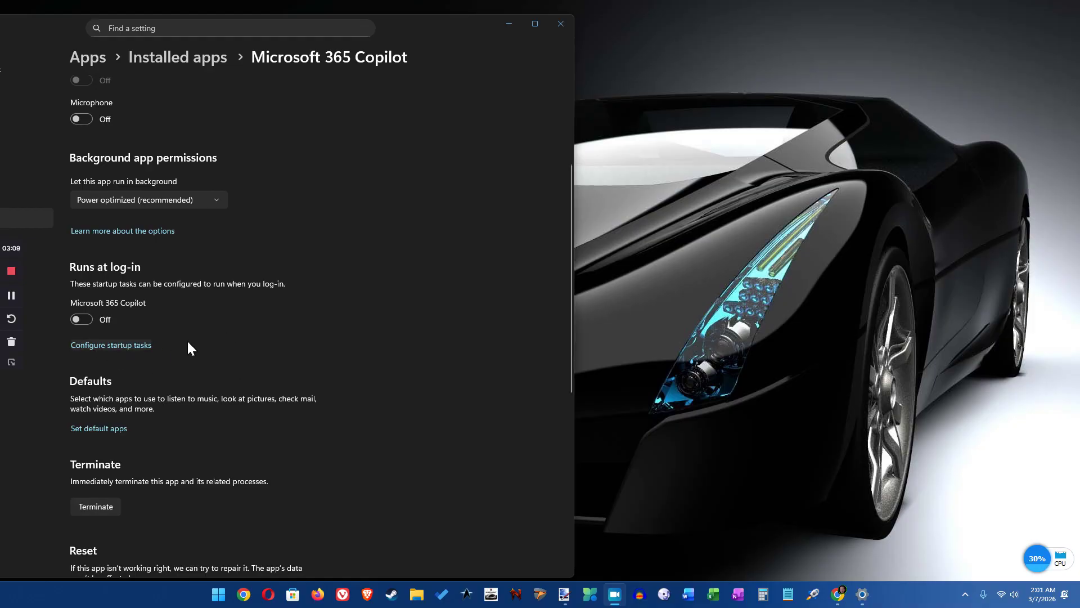
click(11, 296)
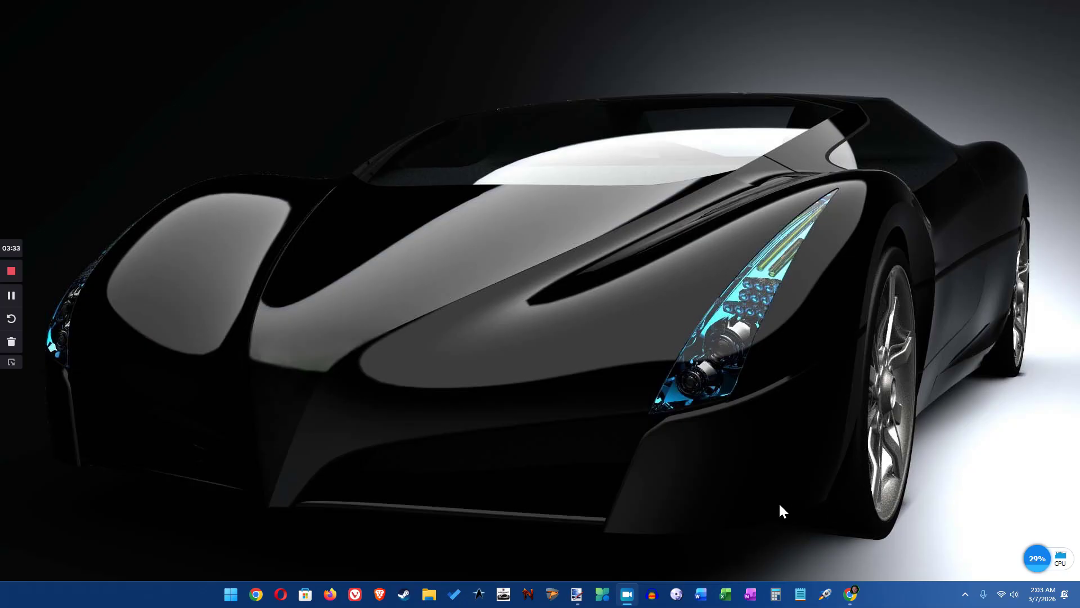
- Check the available options of the floating CPU monitor on the desktop and dismiss them
right_click(1033, 563)
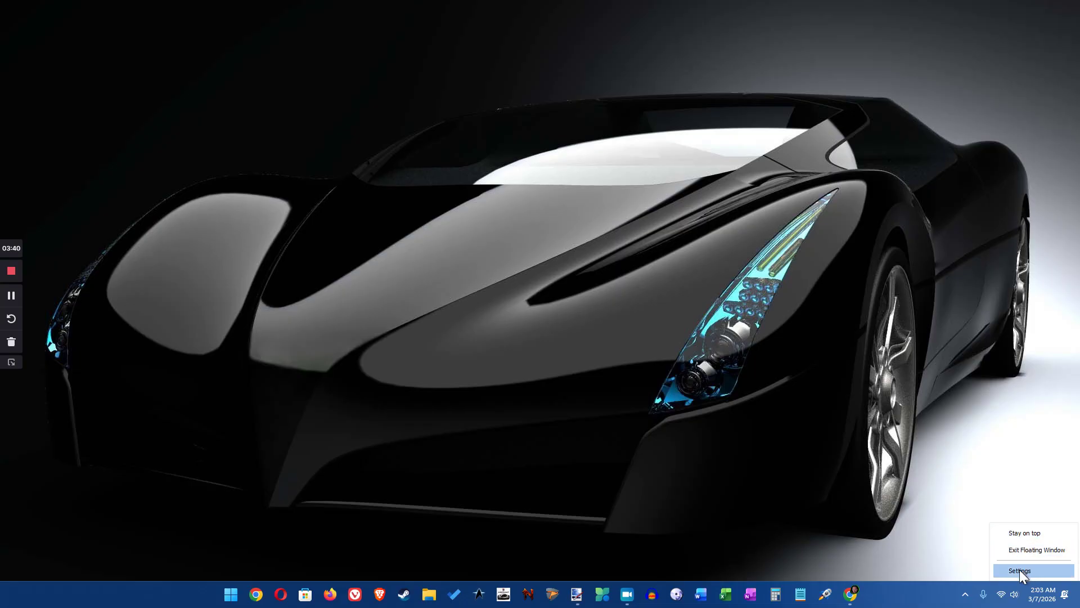
click(973, 519)
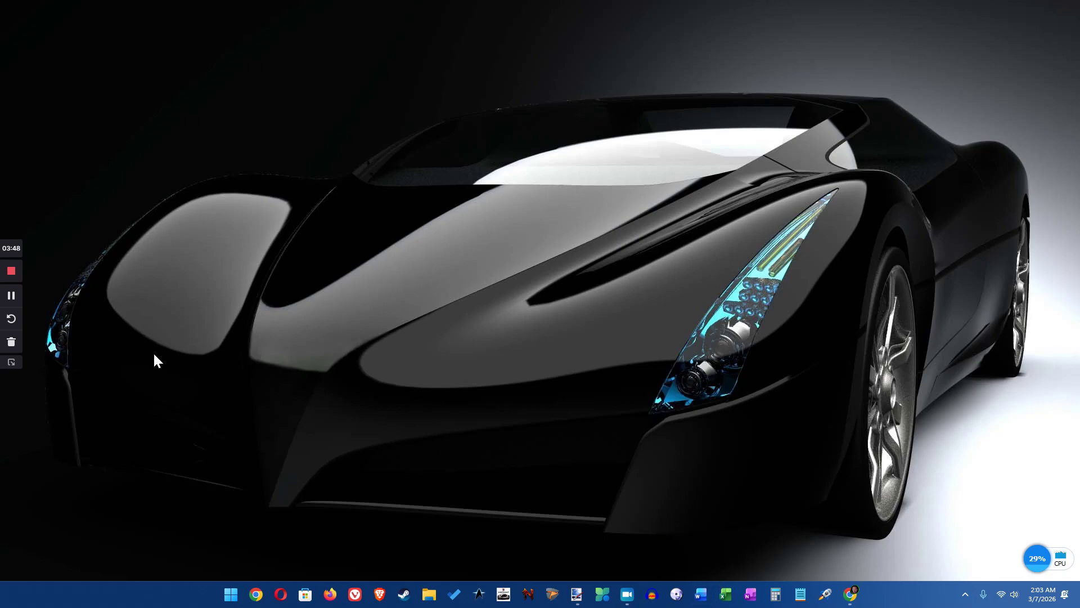
- Find Wise Care 365 in the list of all installed apps and pin it to the taskbar
key(super)
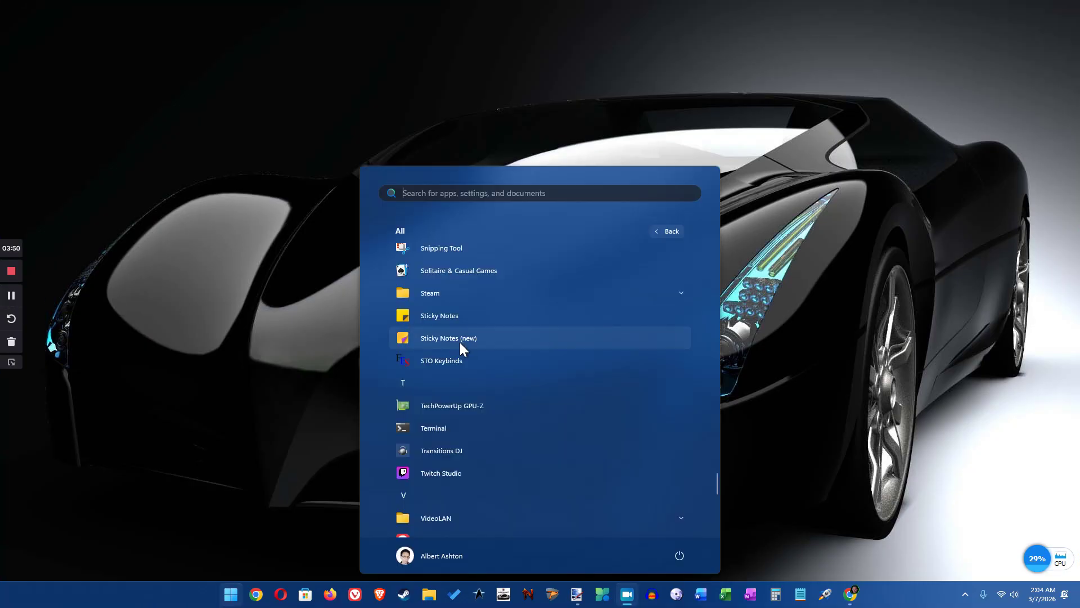
scroll(461, 342, down, 3)
scroll(460, 344, down, 3)
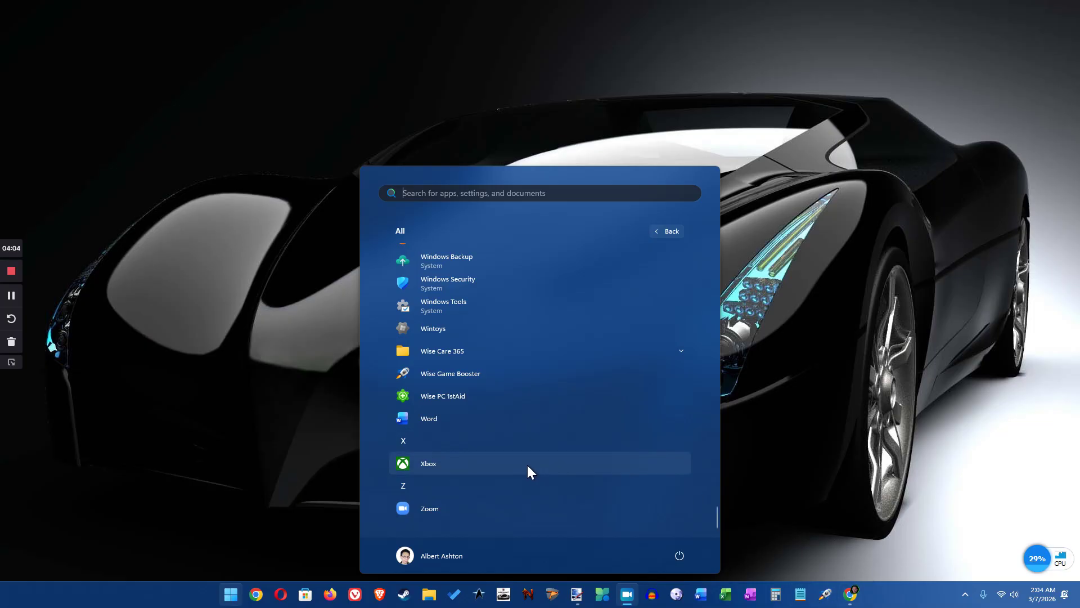
scroll(526, 463, up, 3)
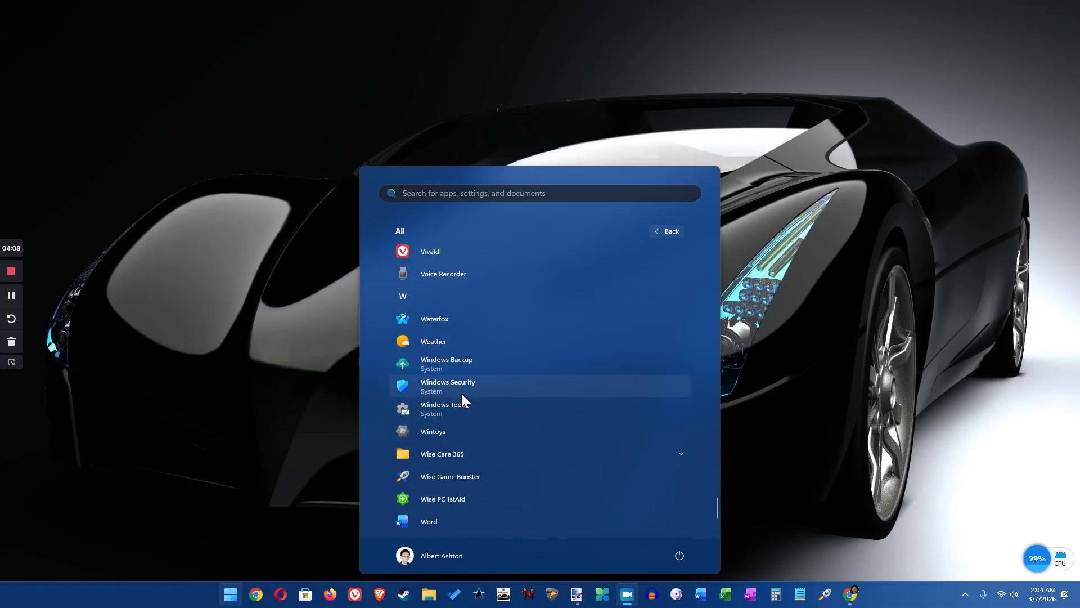
click(450, 450)
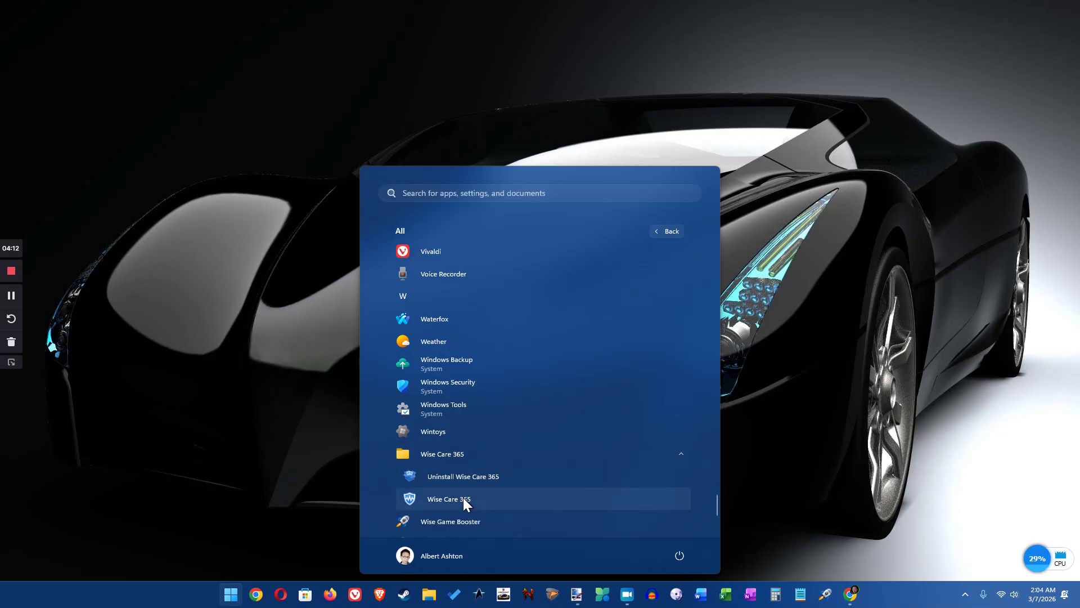
right_click(464, 498)
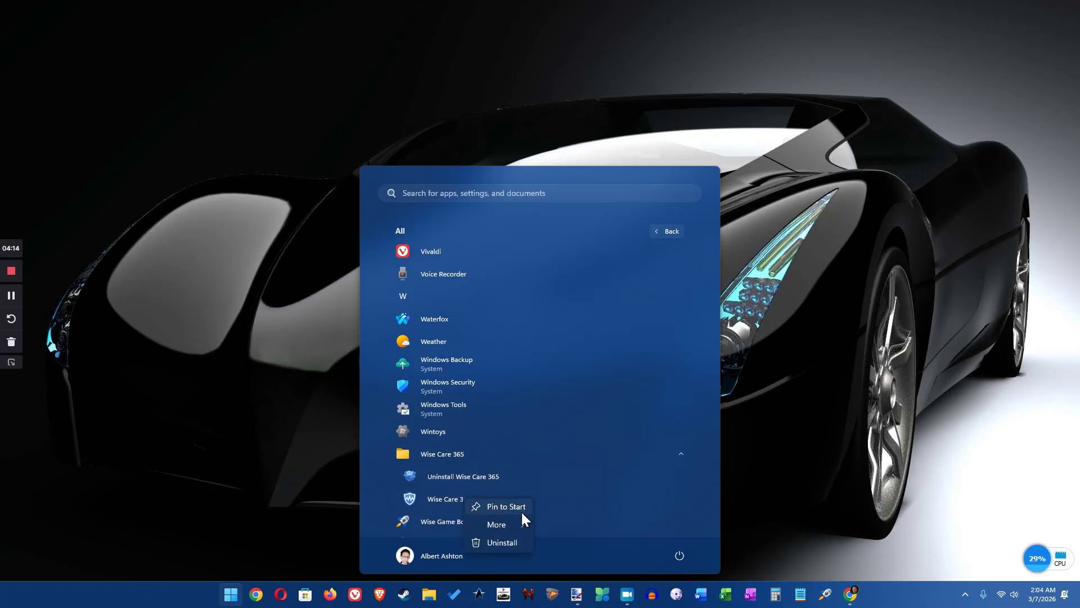
mouse_move(517, 519)
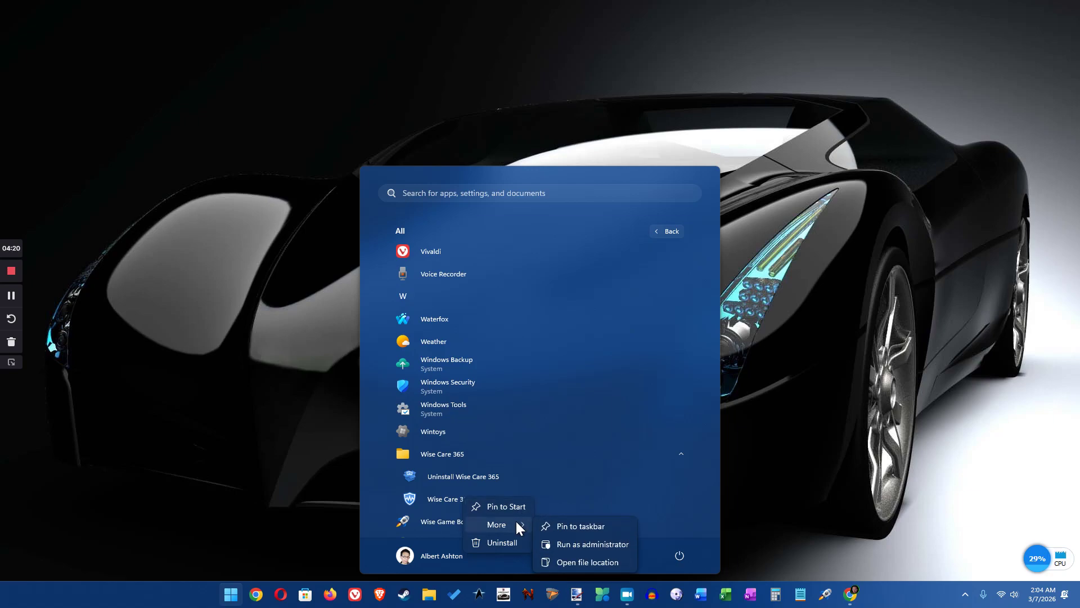
click(590, 526)
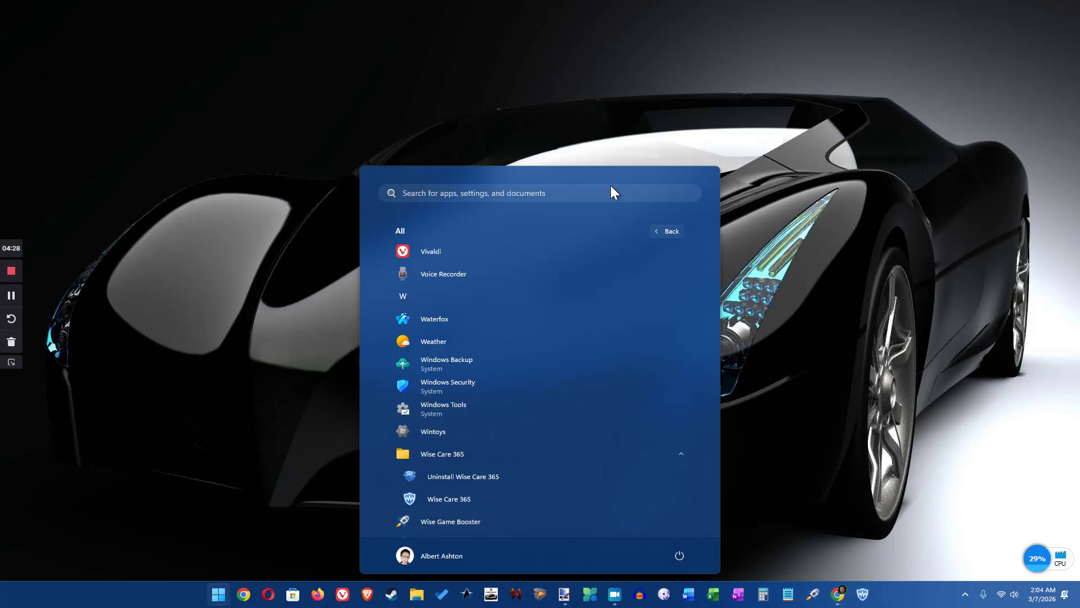
click(808, 498)
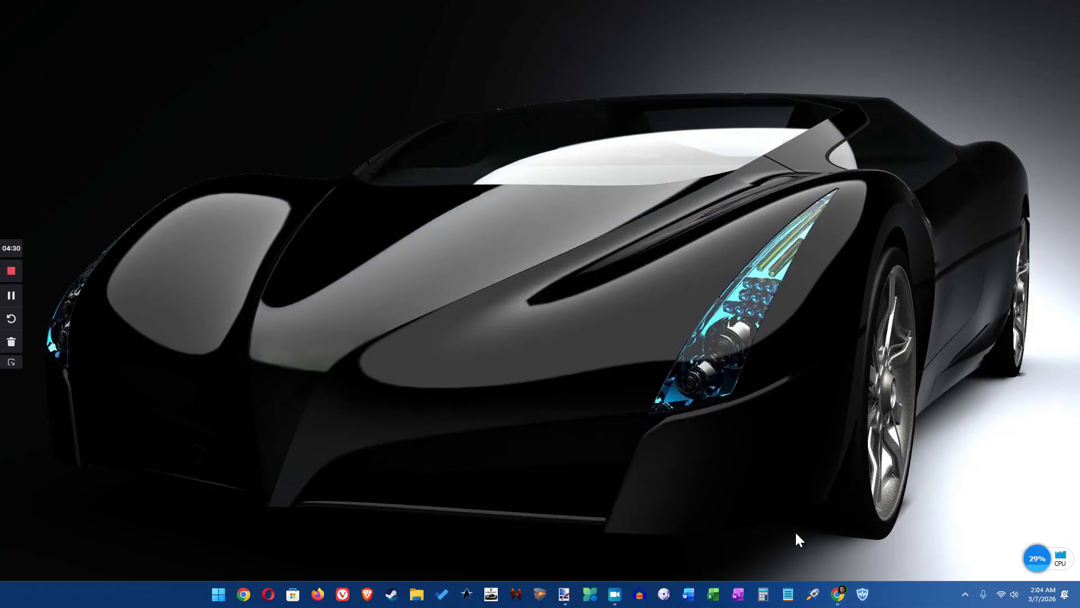
- Launch Wise Care 365, scan for privacy traces in all four history categories with Privacy Eraser and clean them
click(861, 596)
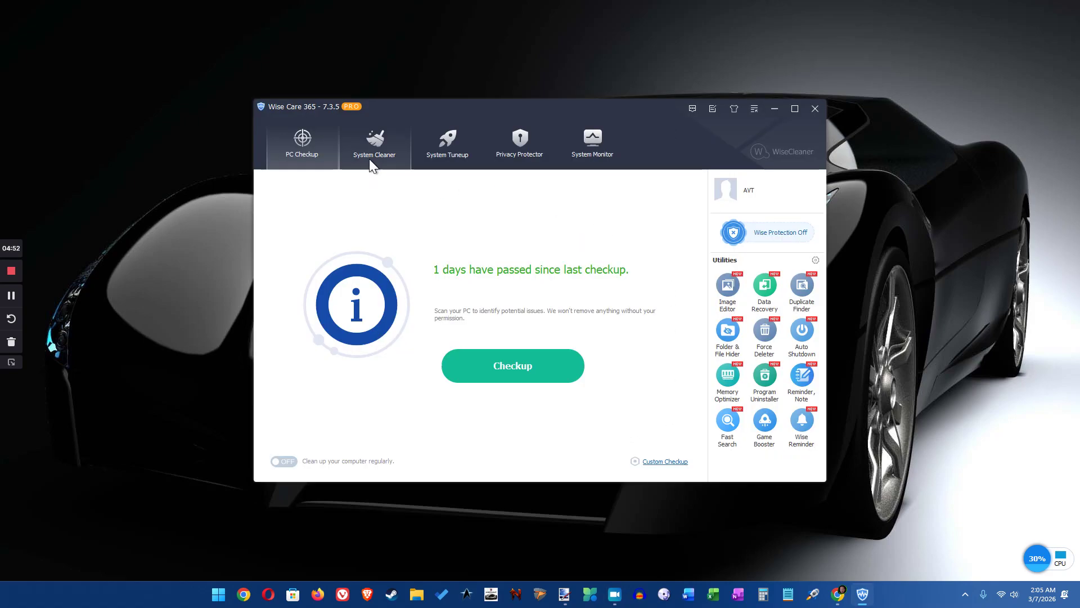
click(514, 155)
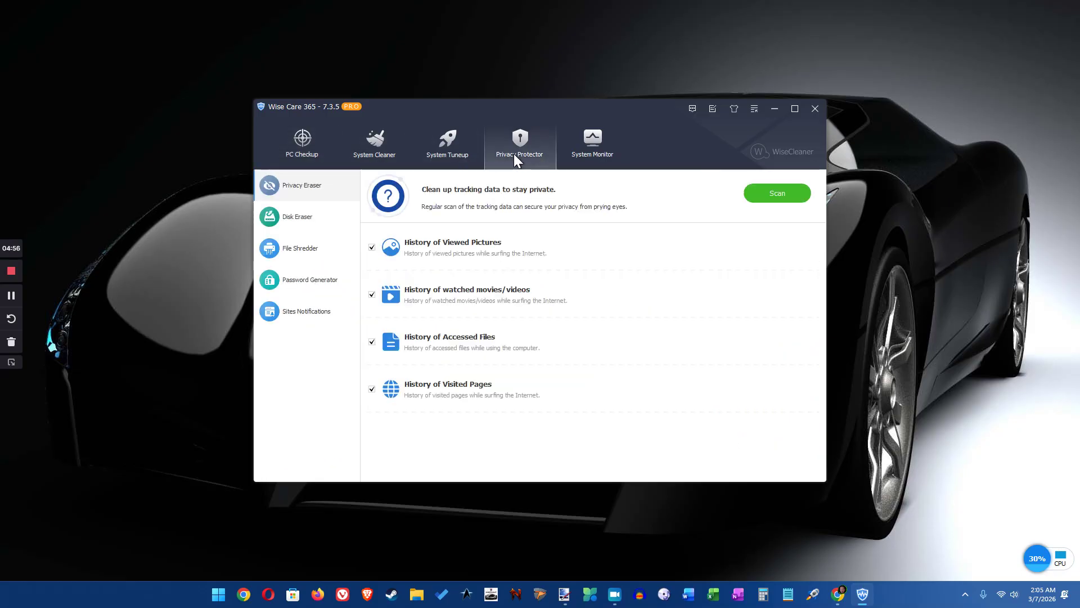
click(765, 195)
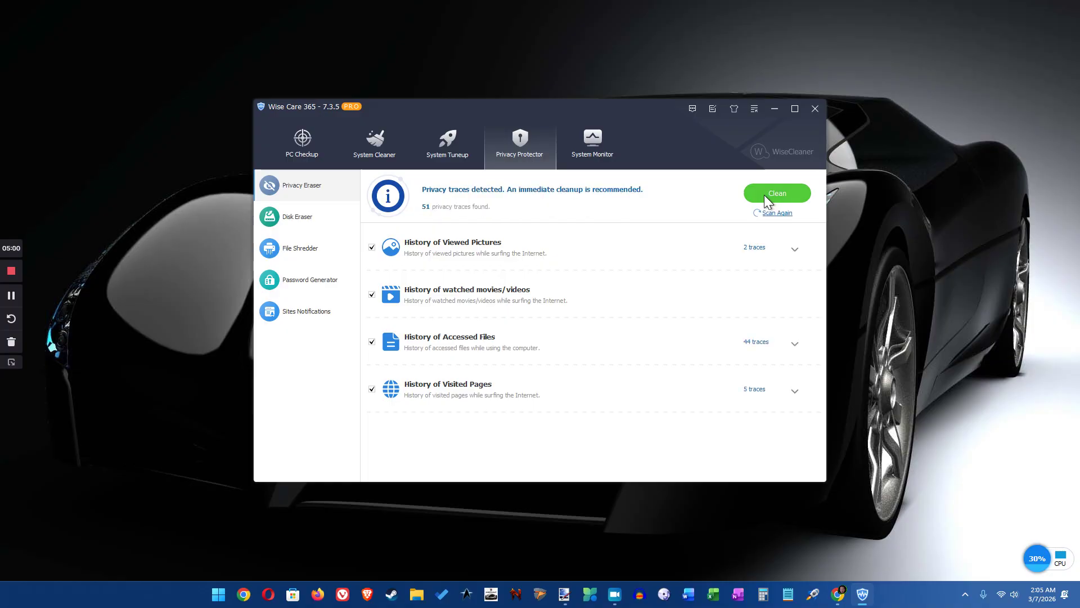
click(764, 195)
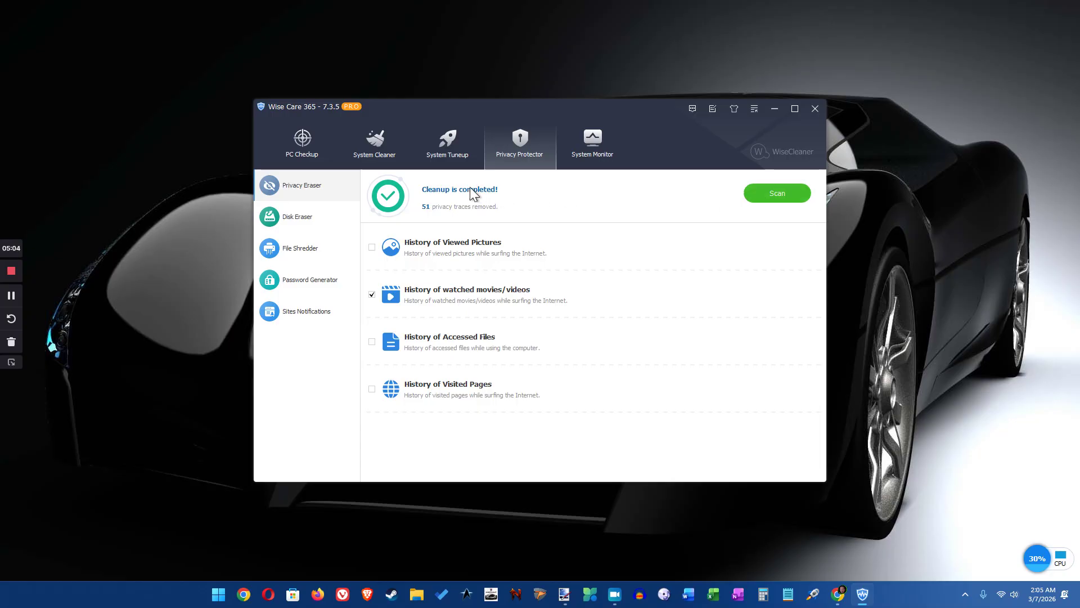
- Open the Startup Manager among the System Tuneup tools
click(446, 155)
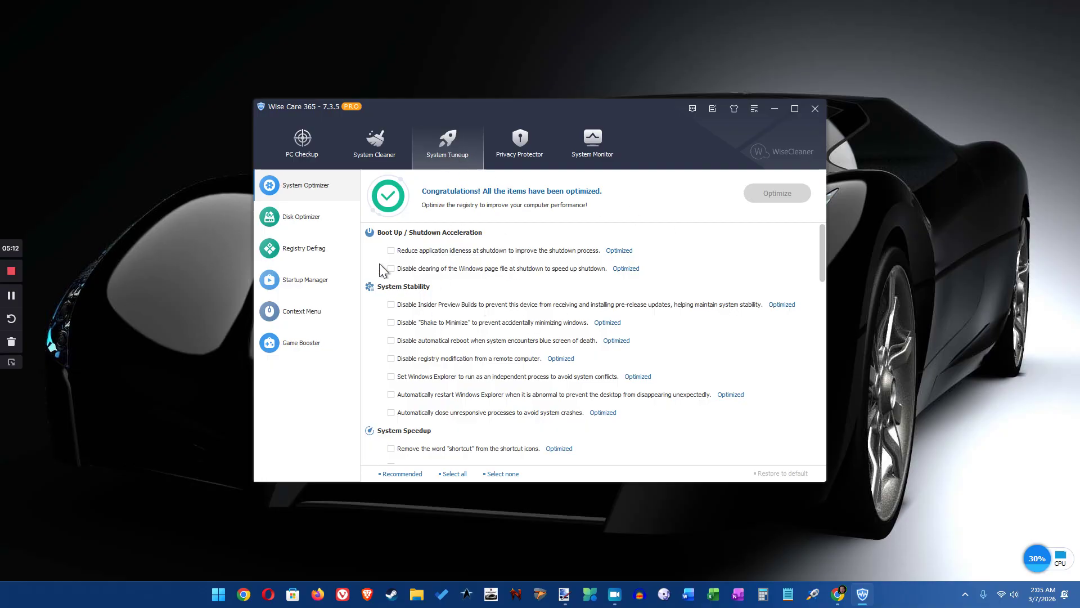
click(507, 140)
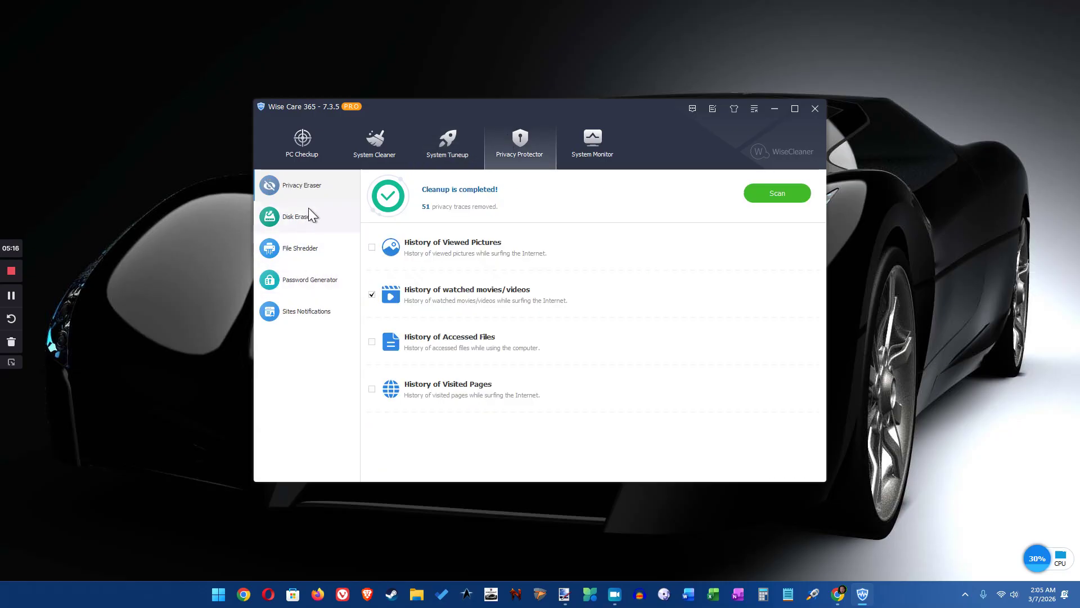
click(428, 150)
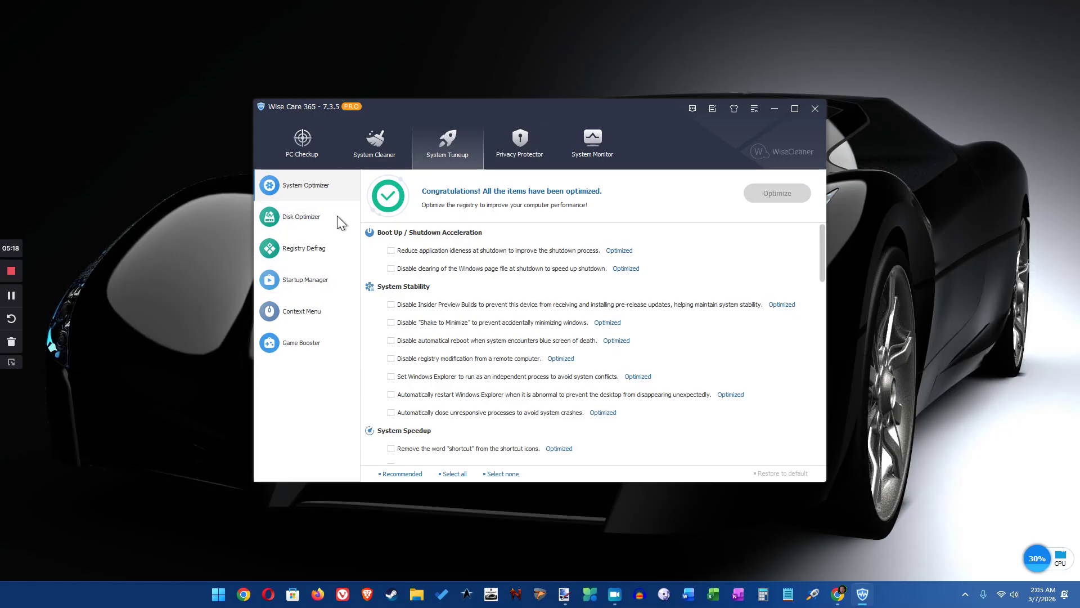
click(314, 281)
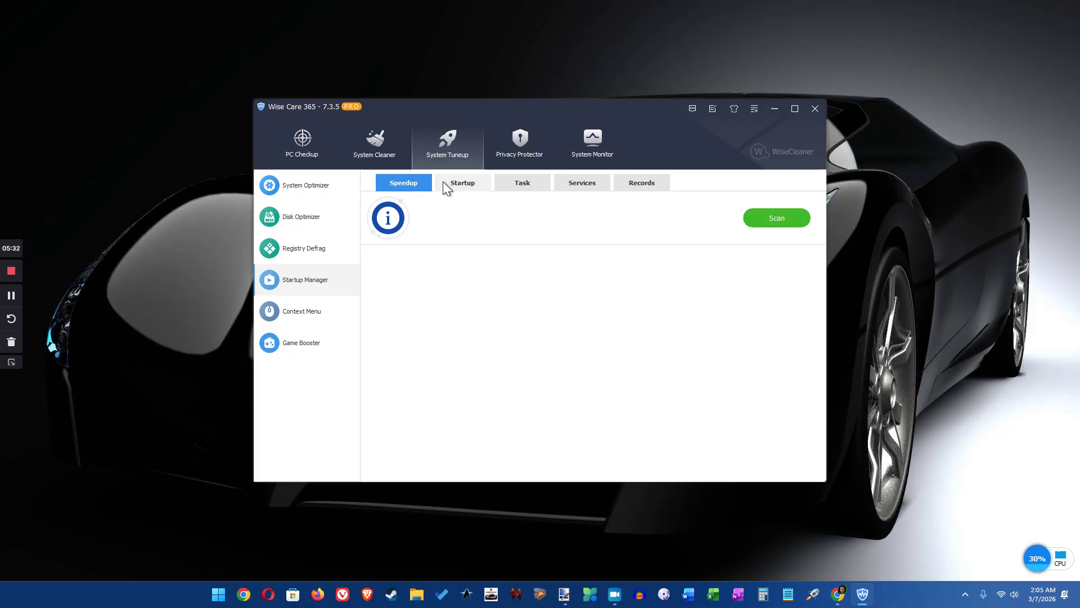
- Check the startup programs, then disable the enabled MicrosoftEdgeUpdateTaskMachineCore entry among the startup tasks
click(463, 182)
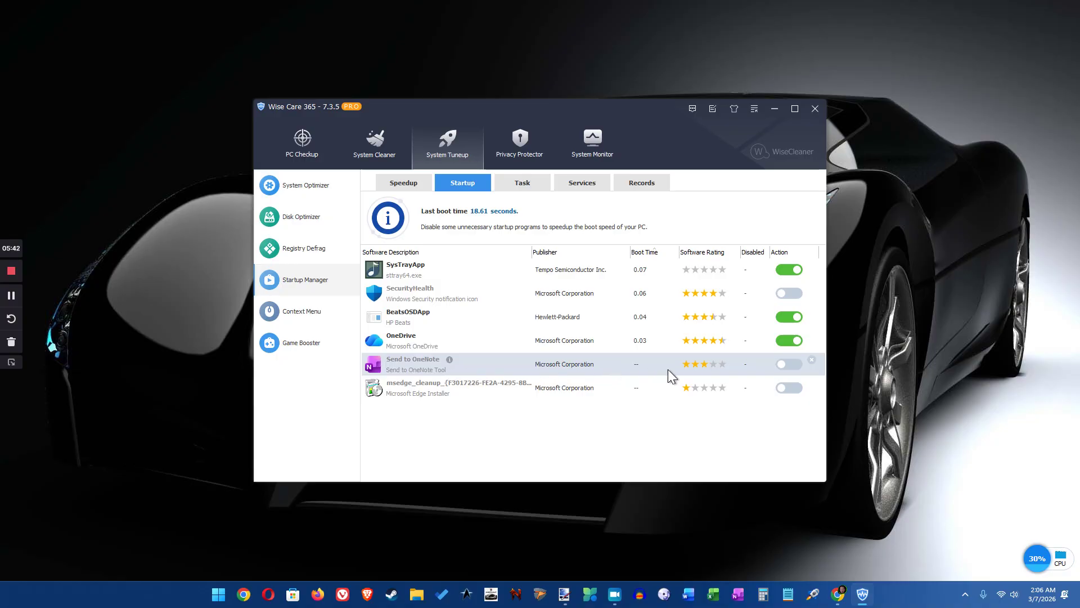
click(534, 184)
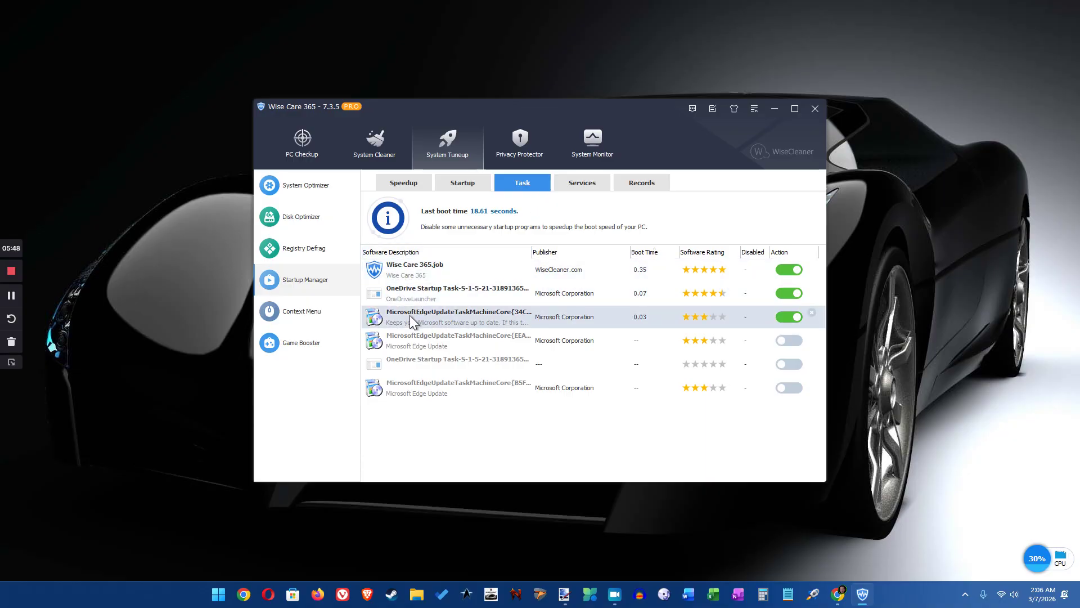
click(788, 317)
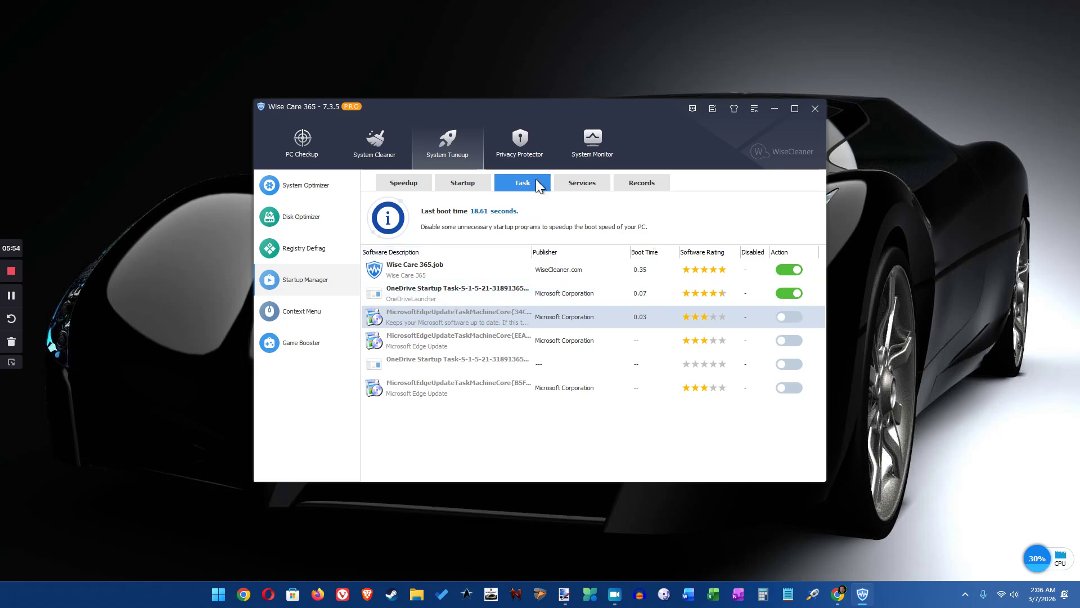
- Examine the Startup Manager's services with their boot times, suggestions and enabled states
click(574, 184)
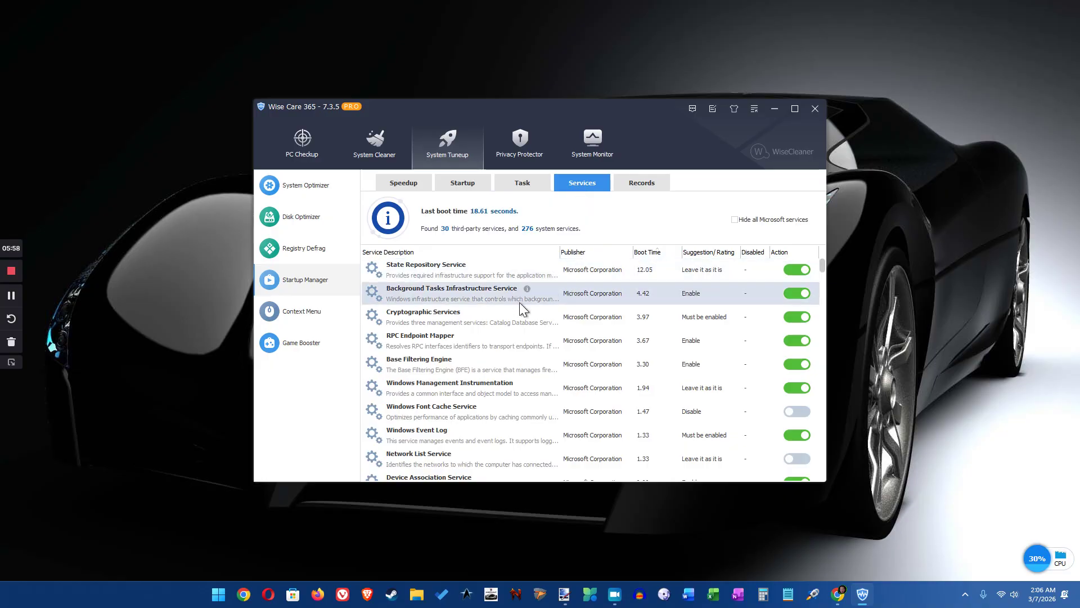
scroll(517, 337, down, 1)
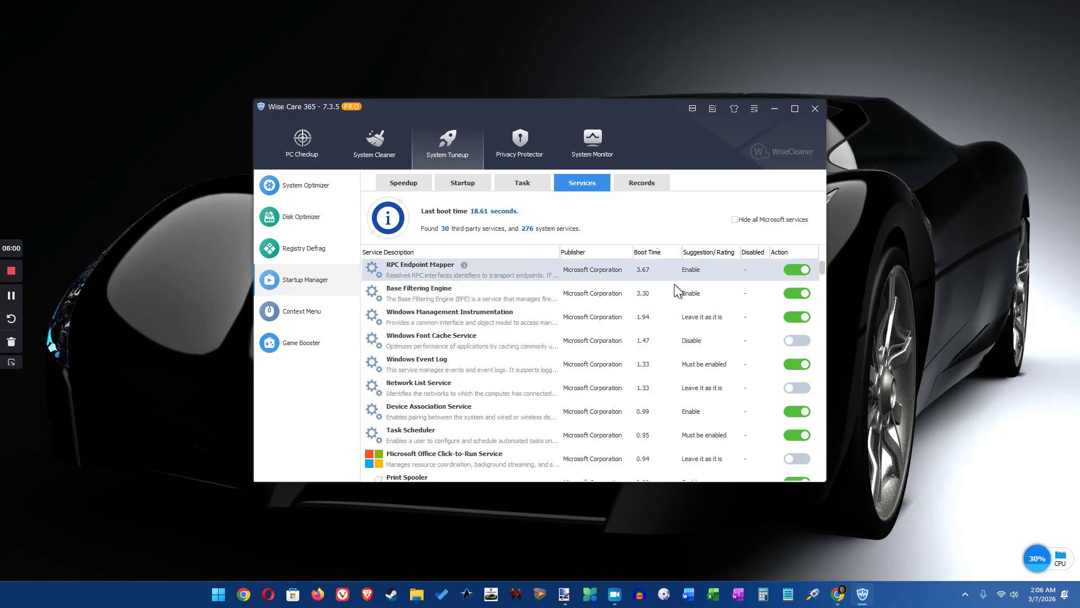
scroll(628, 341, down, 6)
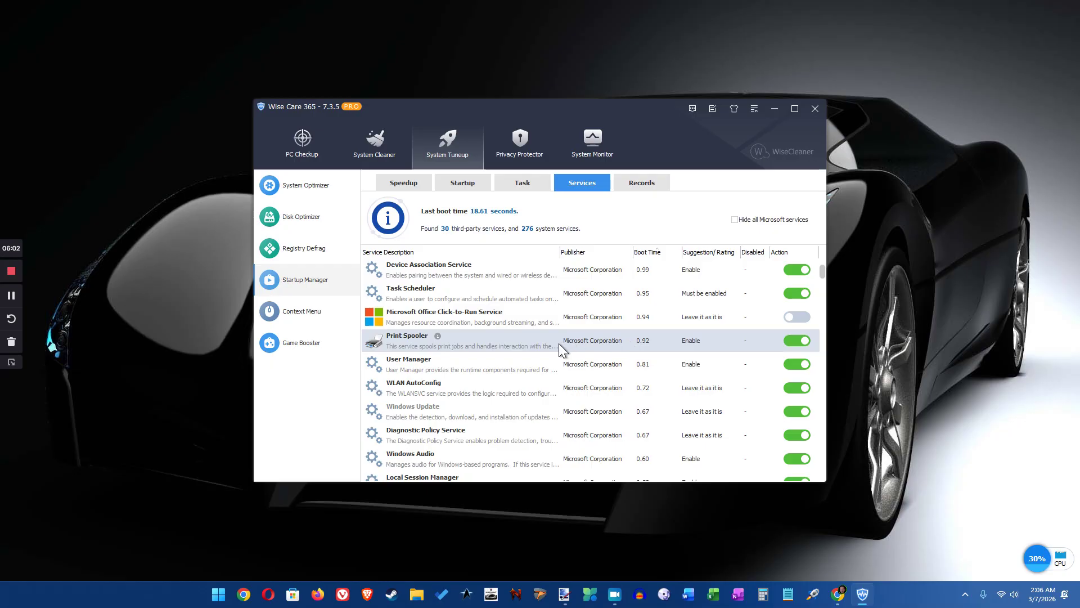
scroll(558, 345, down, 10)
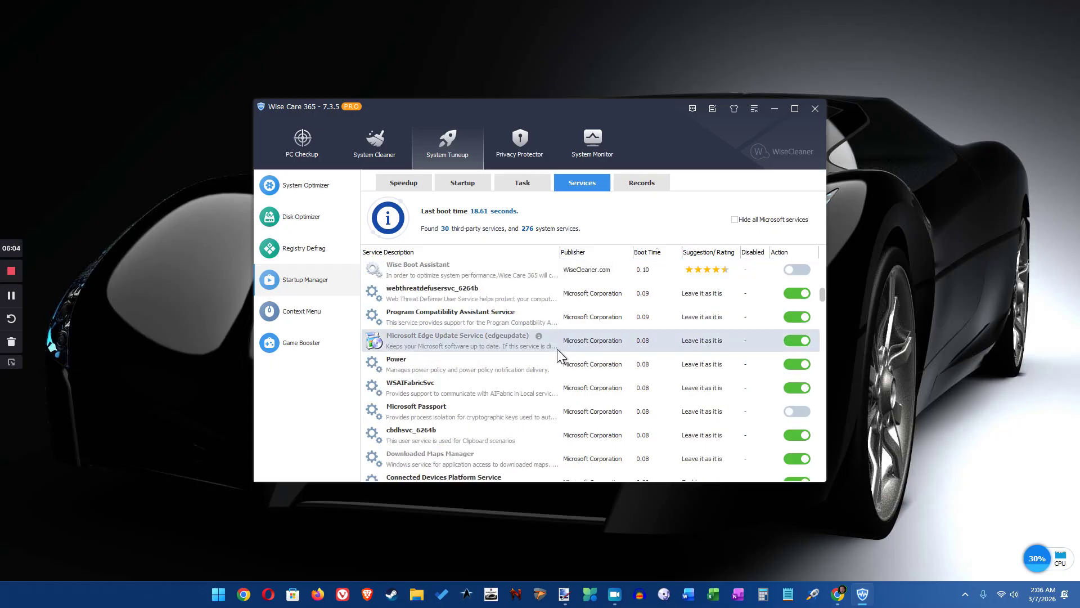
scroll(554, 356, down, 10)
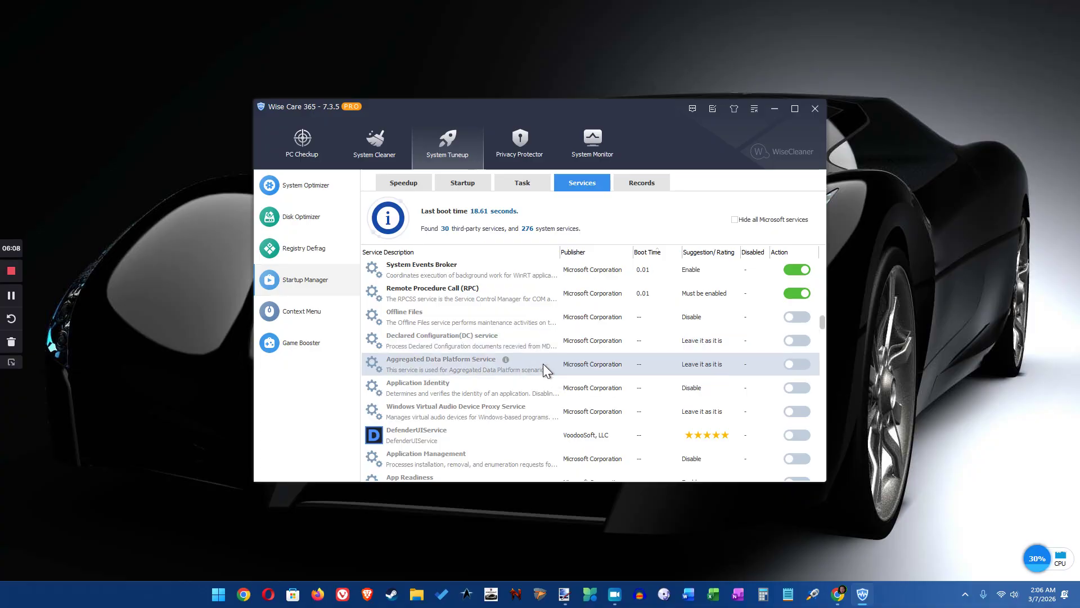
scroll(542, 363, down, 1)
scroll(542, 363, up, 3)
scroll(542, 356, up, 12)
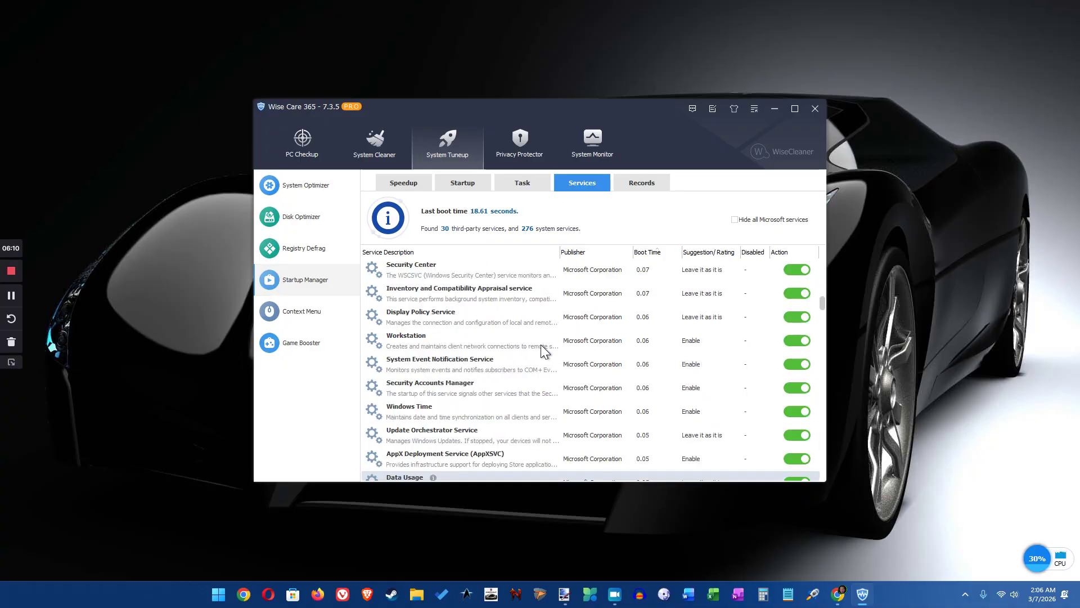
scroll(549, 292, up, 10)
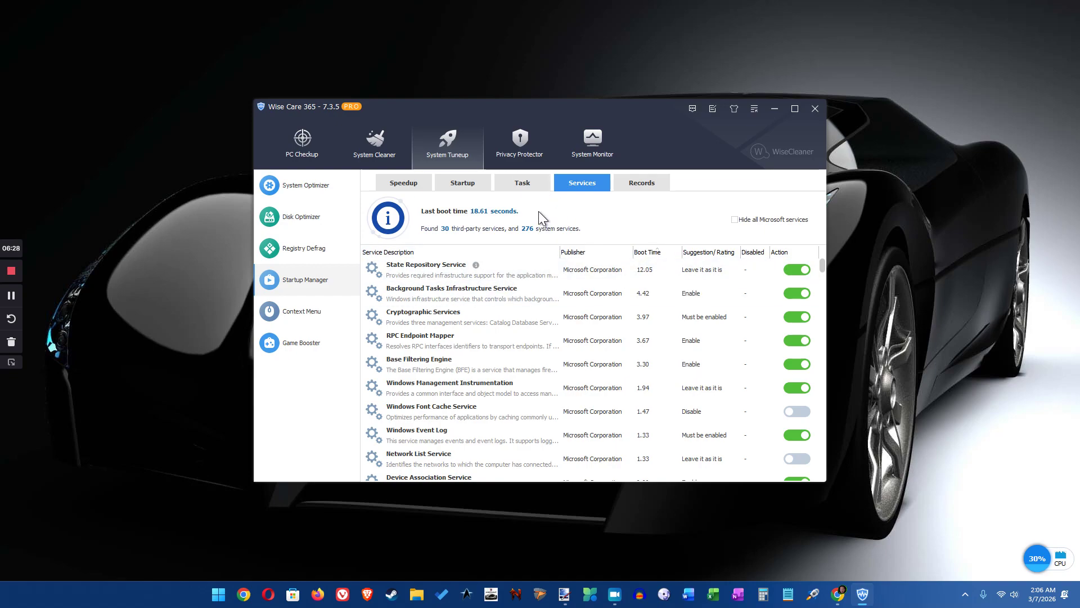
- Revisit the Startup Manager's Task, Startup and Speedup views, ending on the list of startup programs
click(530, 183)
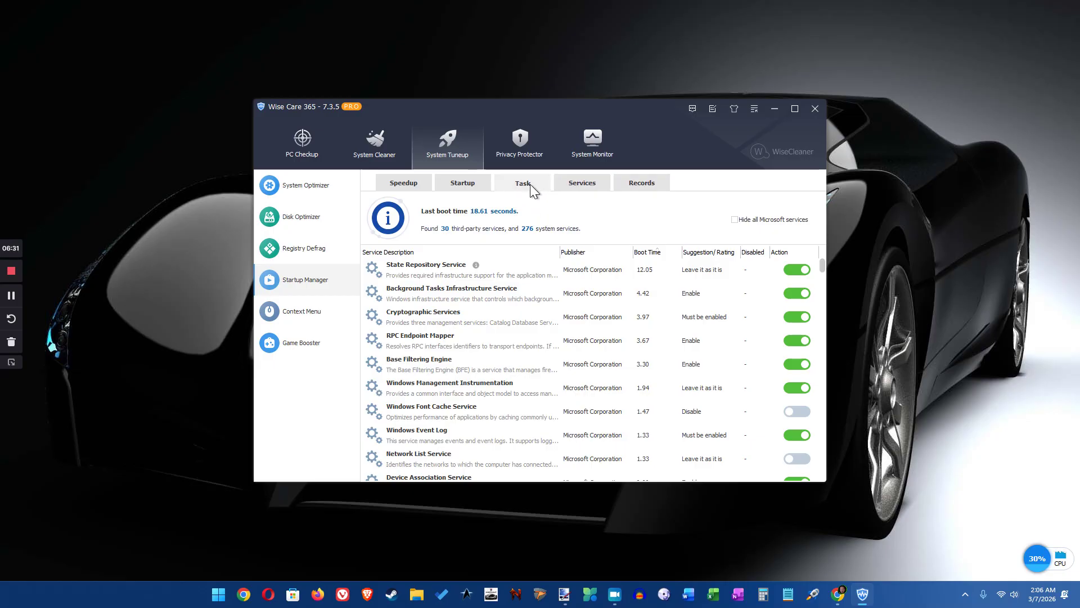
click(471, 183)
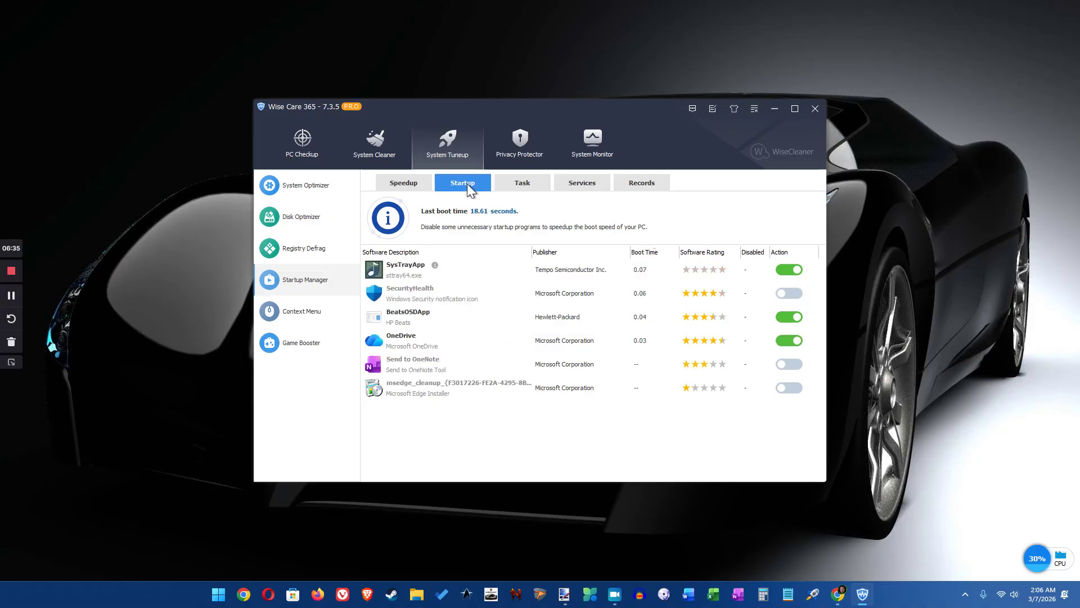
click(410, 186)
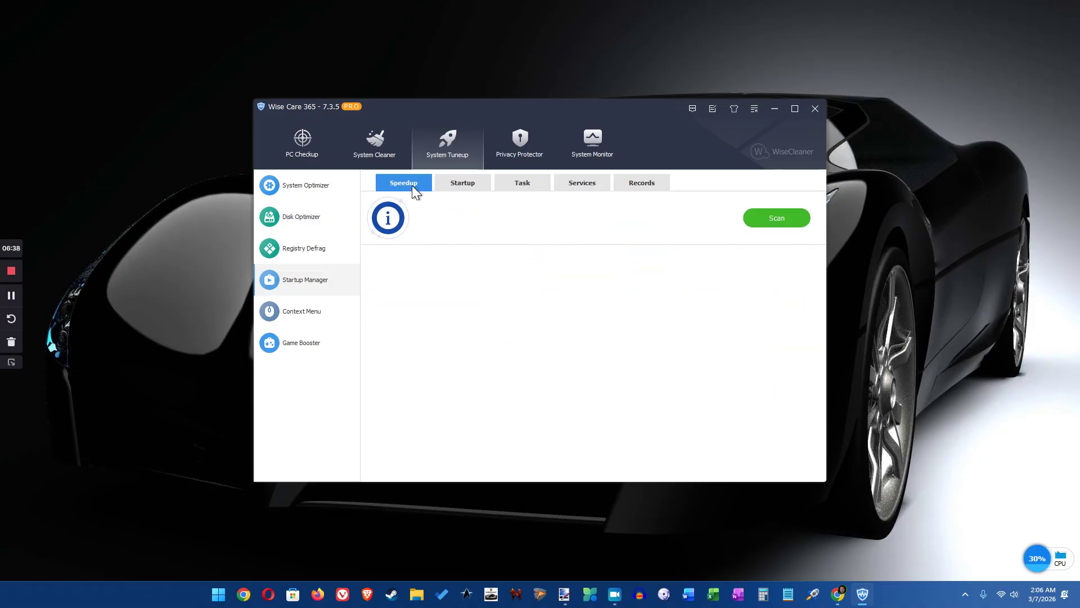
click(475, 182)
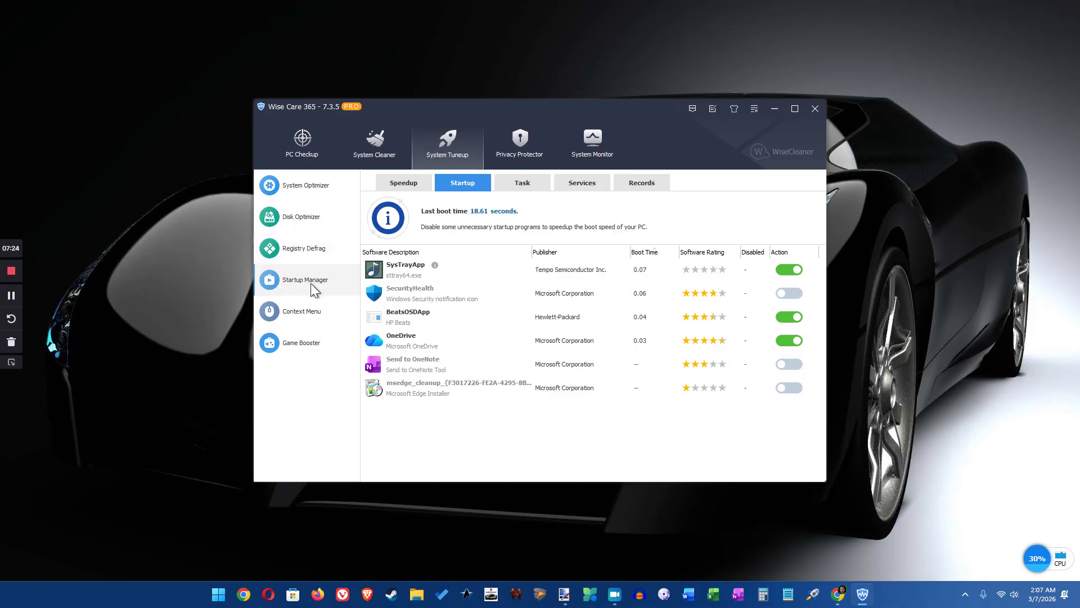
- Review Game Booster's memory, system, service and cloud drive optimization items, checking which are selected or unoptimized
click(313, 349)
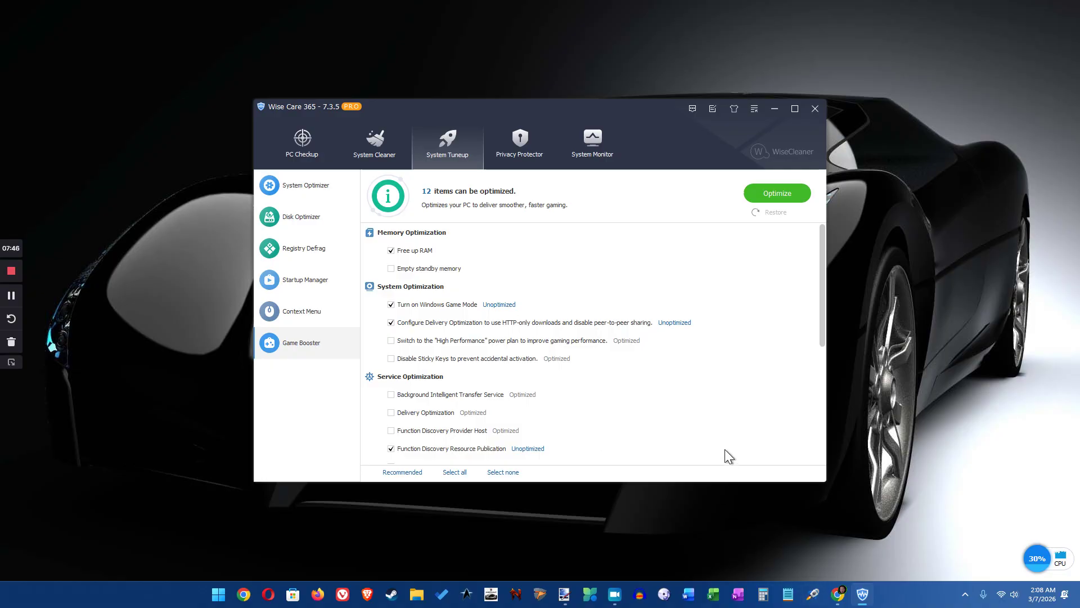
scroll(724, 450, down, 2)
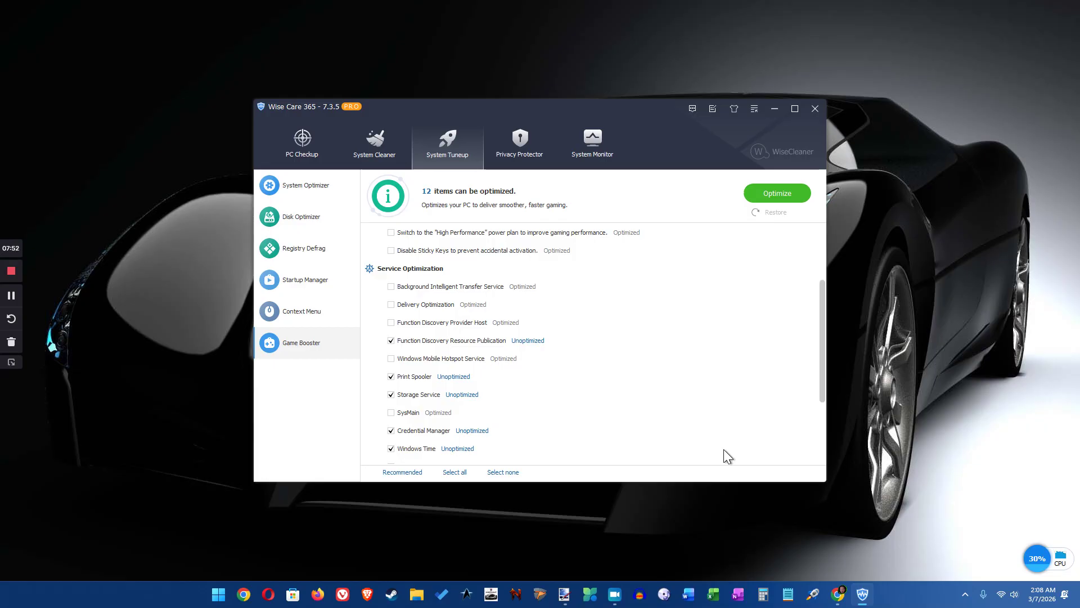
scroll(724, 450, down, 1)
scroll(723, 449, down, 1)
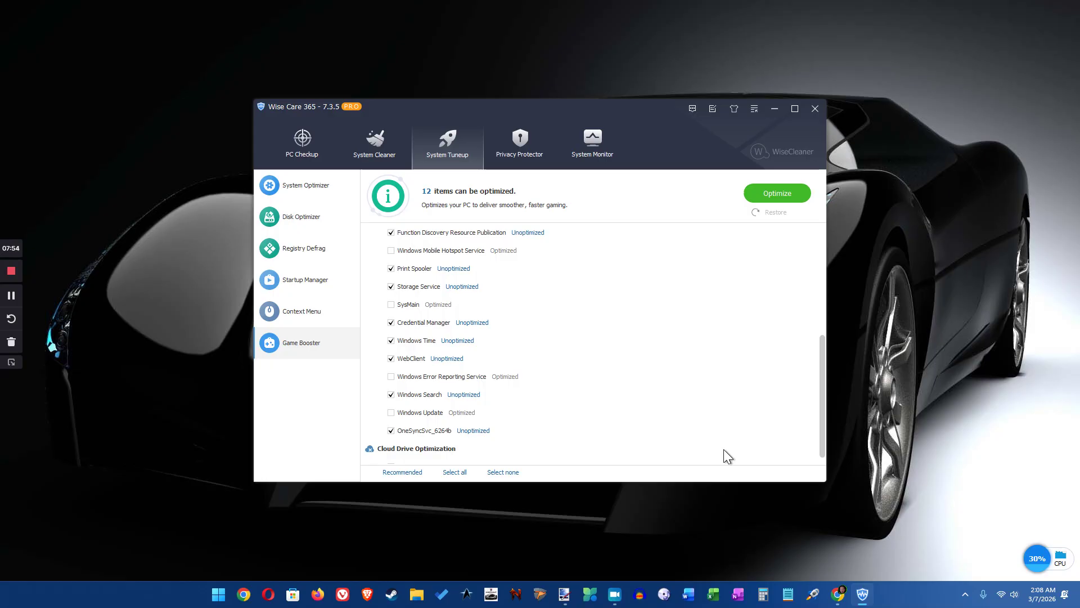
scroll(723, 456, down, 1)
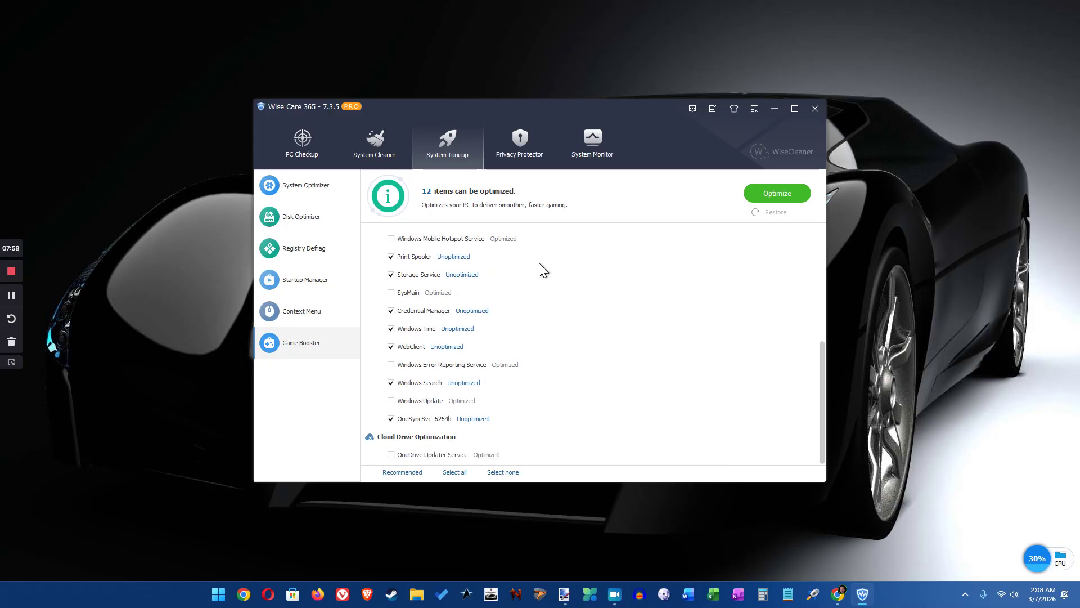
scroll(632, 380, up, 2)
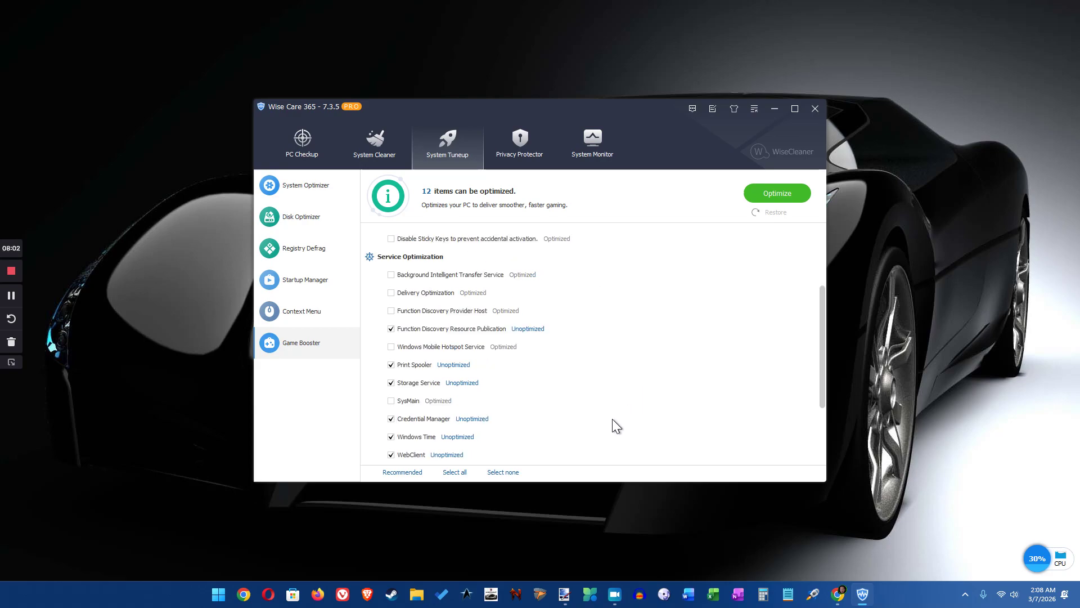
scroll(621, 434, down, 2)
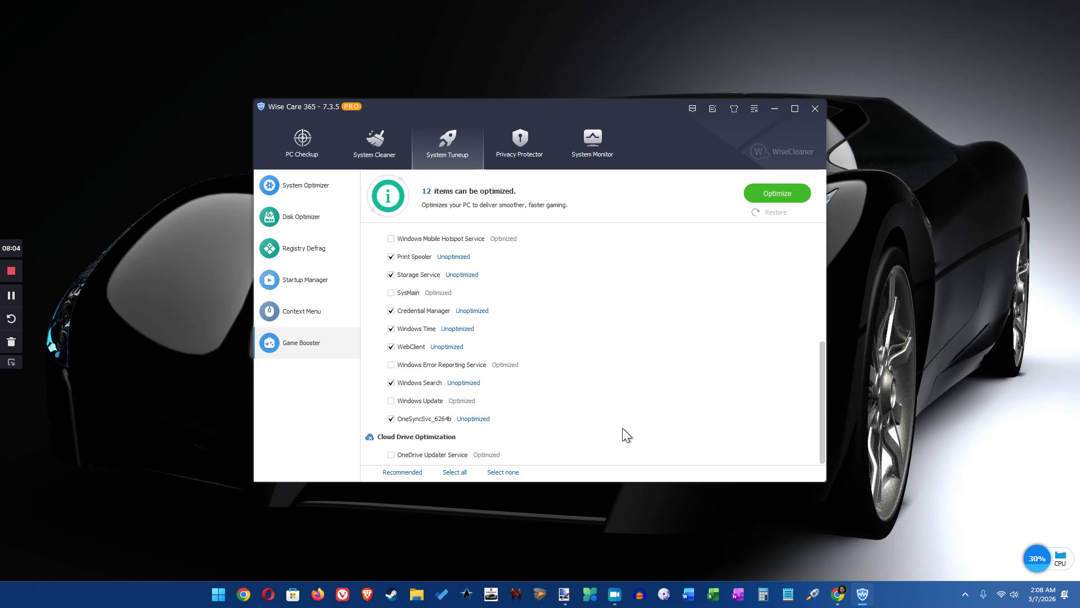
scroll(620, 434, up, 1)
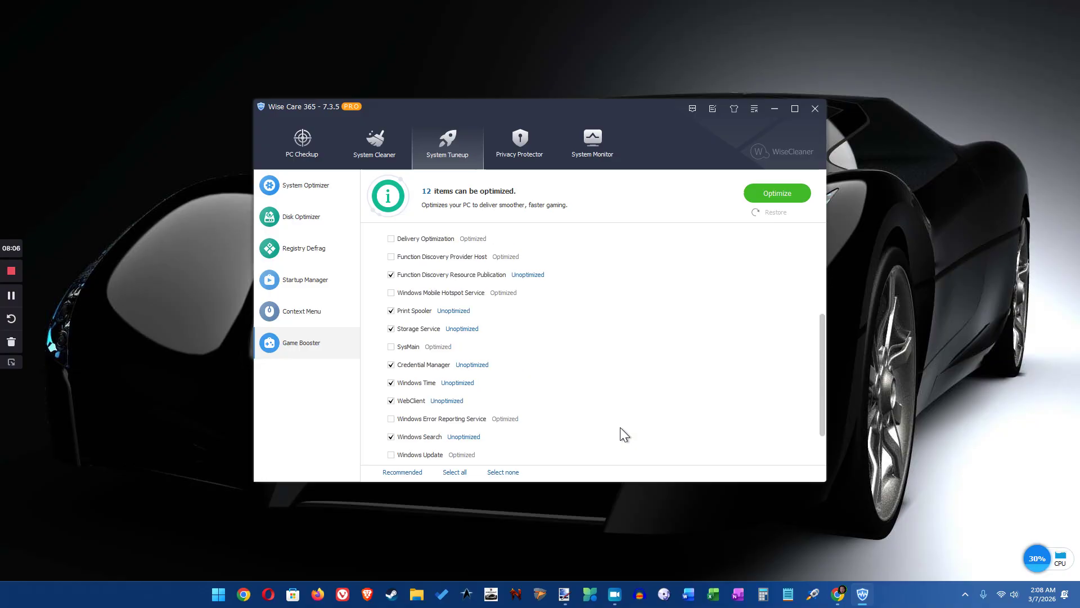
scroll(620, 427, up, 3)
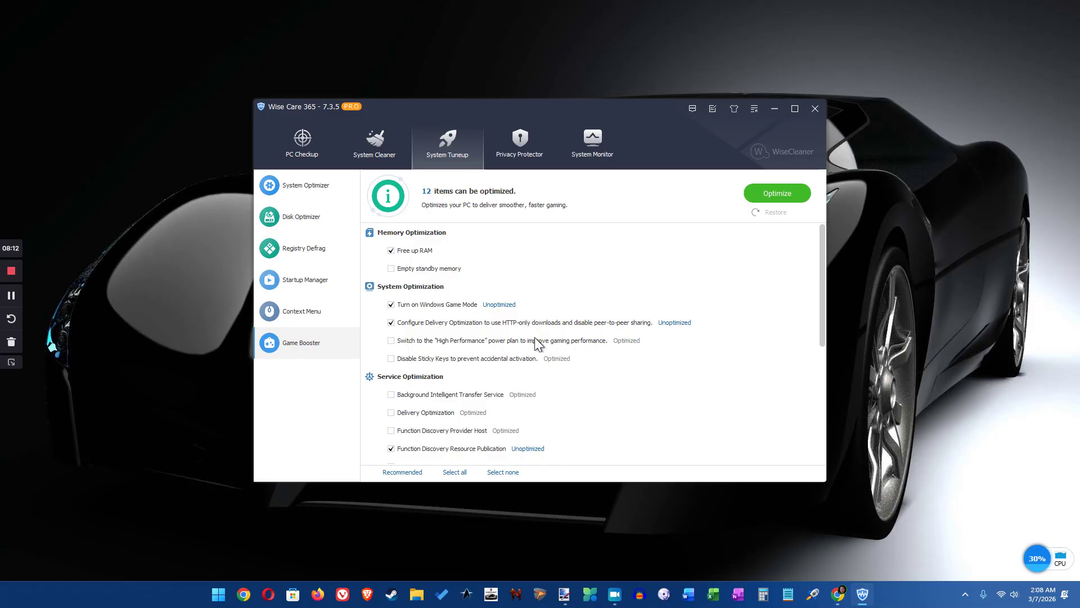
scroll(534, 344, down, 5)
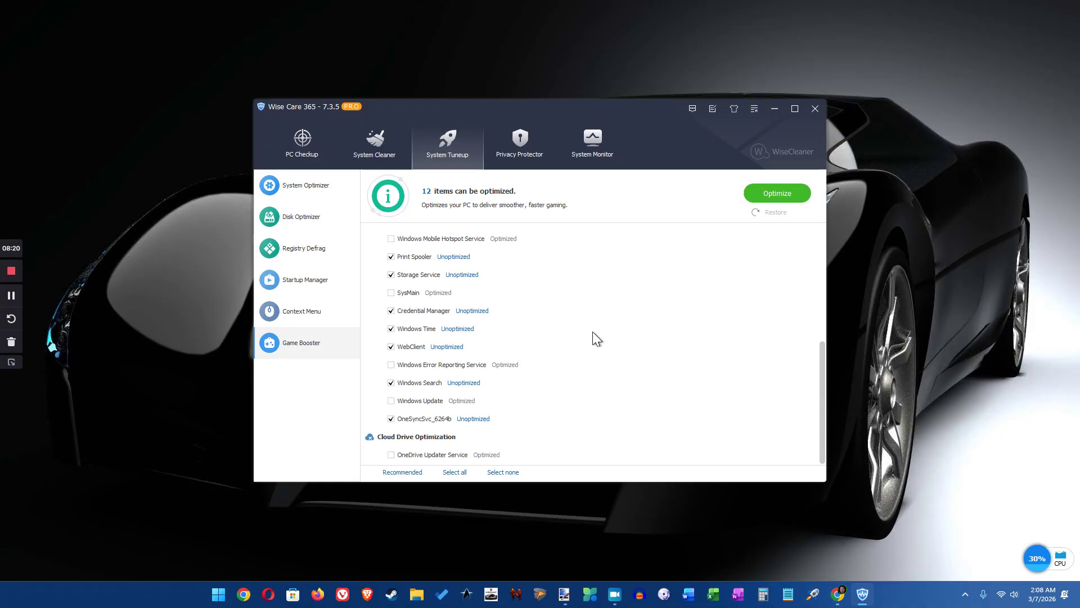
scroll(579, 401, up, 5)
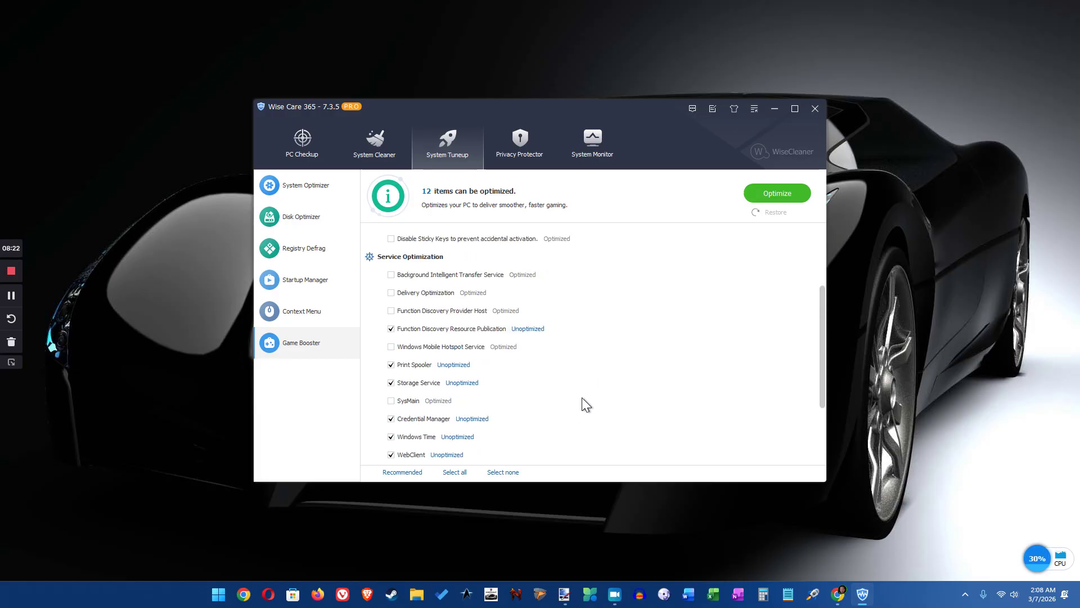